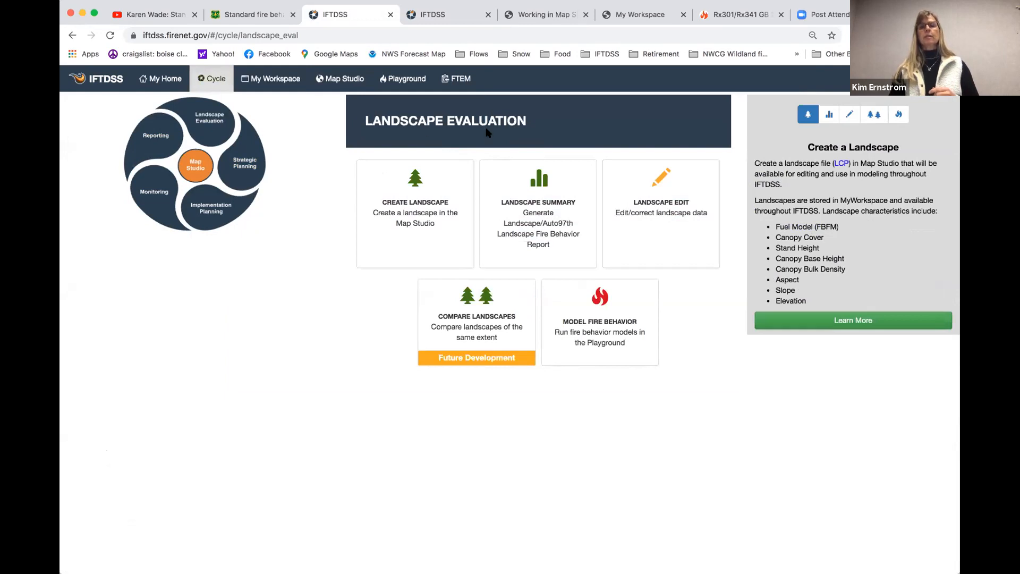
# Open the Landscape Edit task and choose CyrusHill_LCP2014 as the starting landscape
pyautogui.moveTo(582, 185)
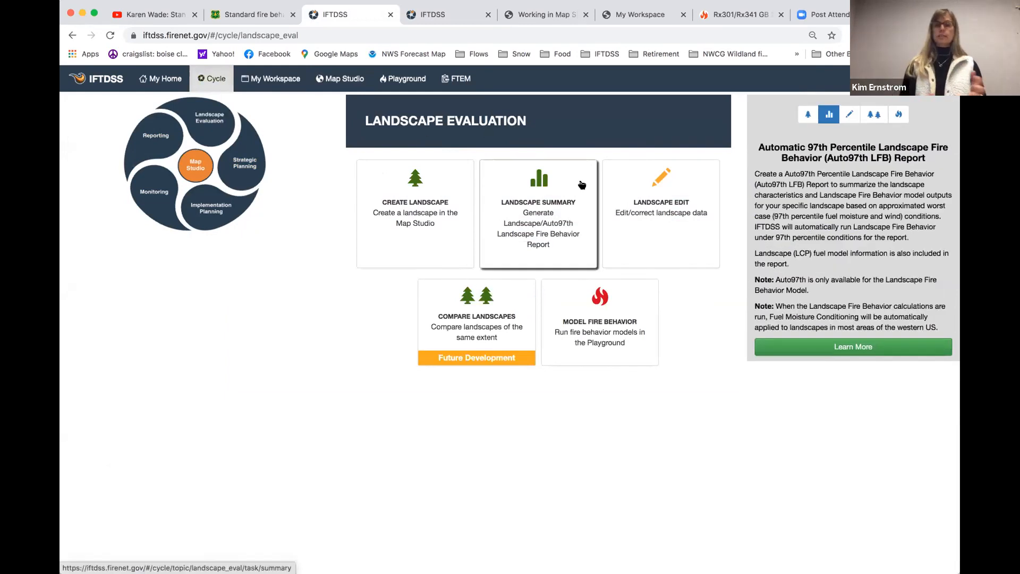
pyautogui.click(674, 200)
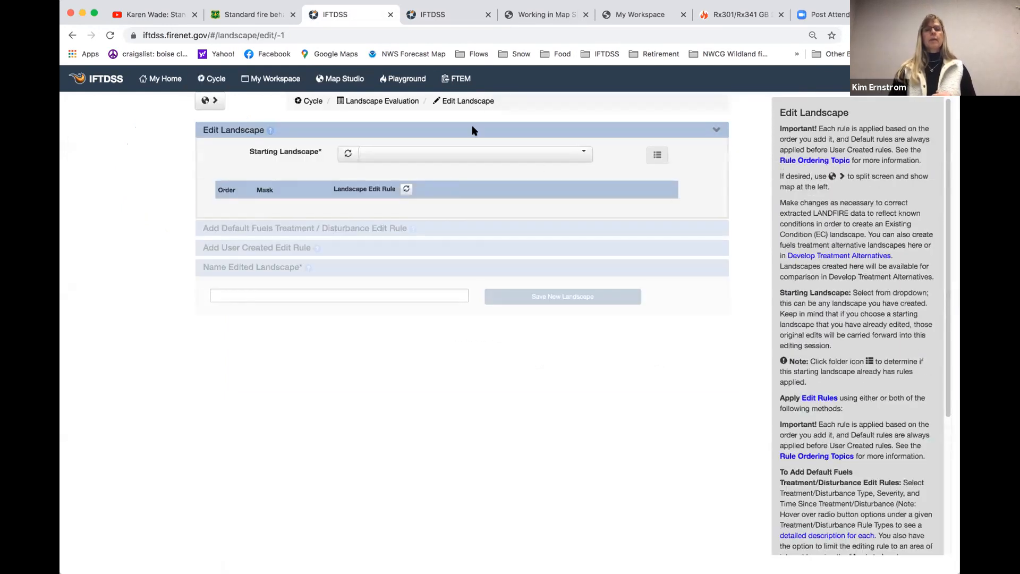
pyautogui.click(211, 101)
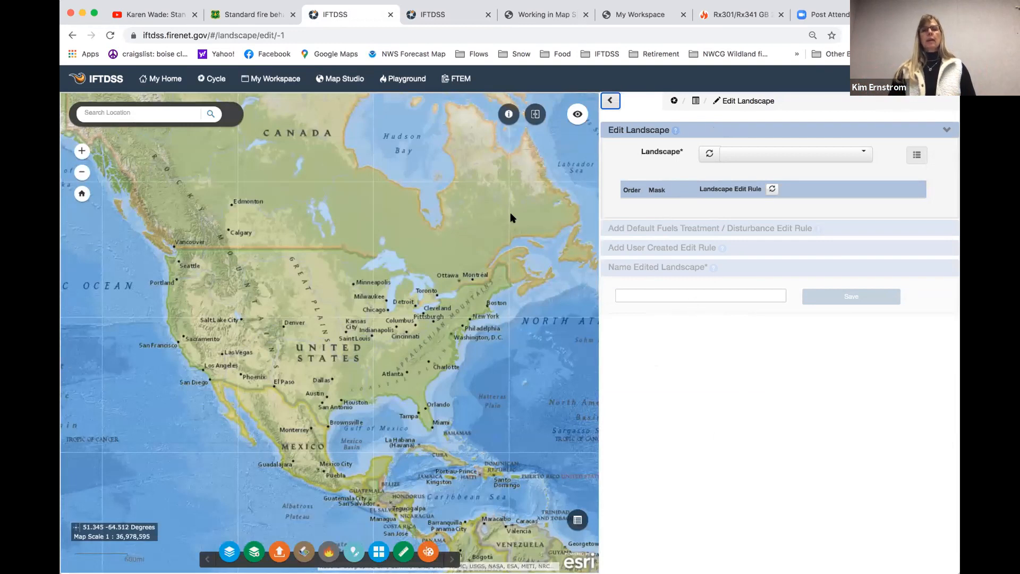
pyautogui.click(780, 154)
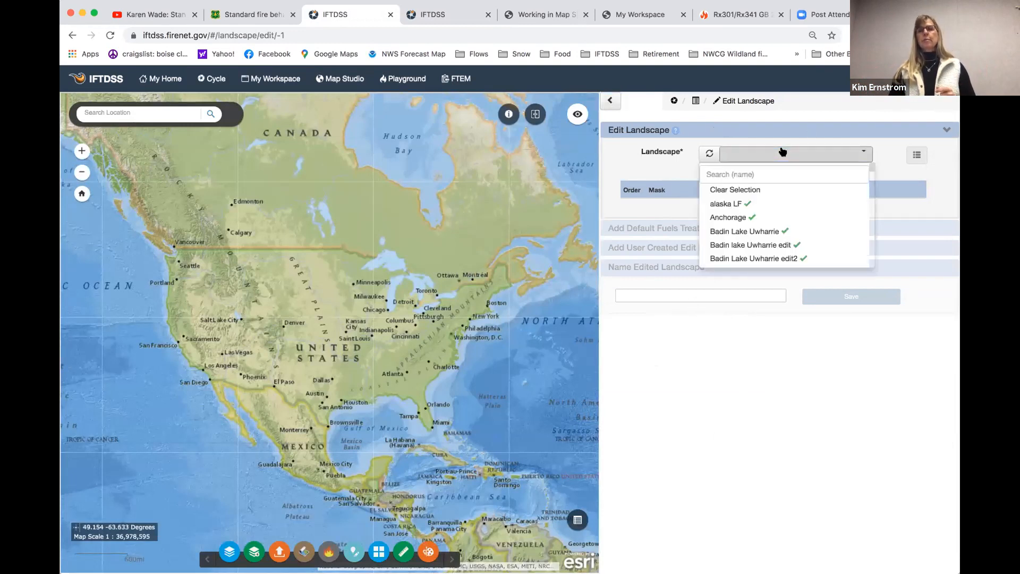
pyautogui.write('cyrus')
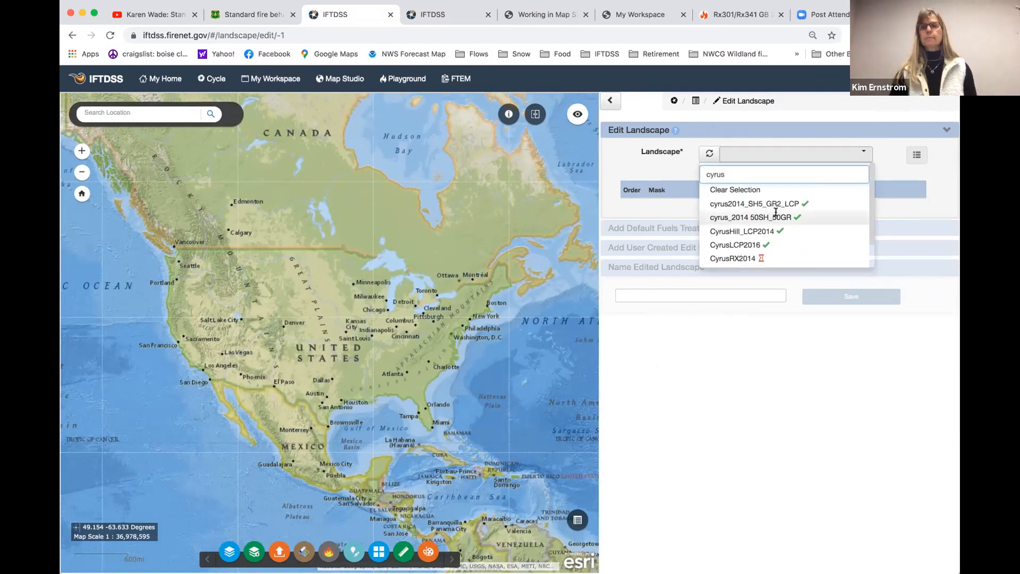
pyautogui.click(768, 231)
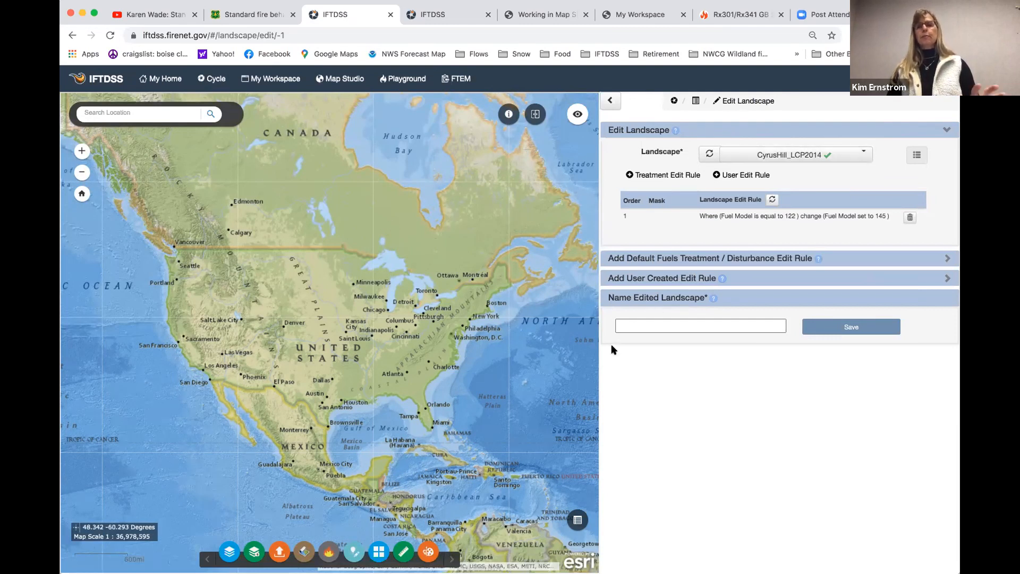
pyautogui.click(612, 100)
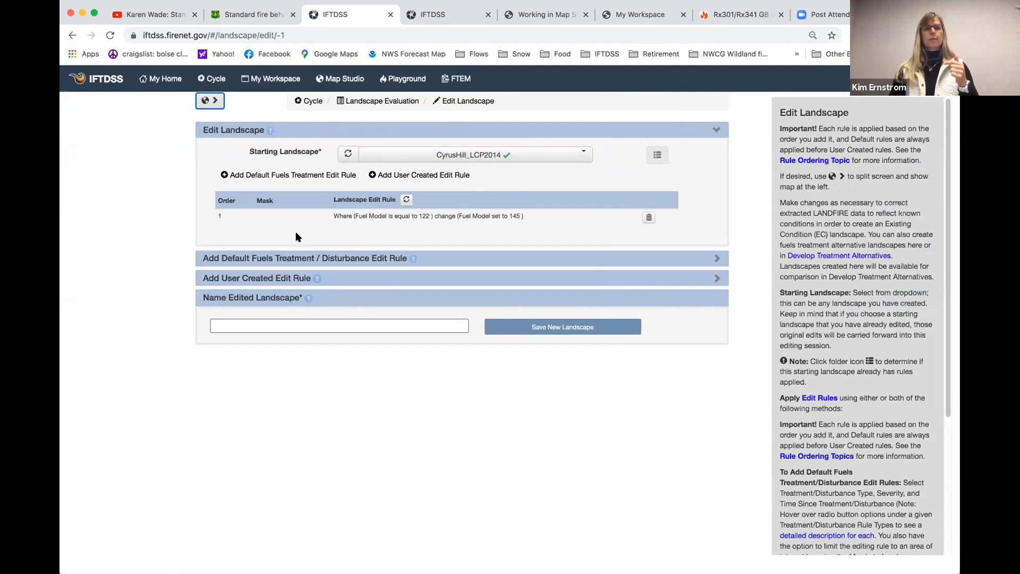
# Review the Edit Landscape help and the options for adding a default fuels treatment / disturbance edit rule
pyautogui.click(268, 129)
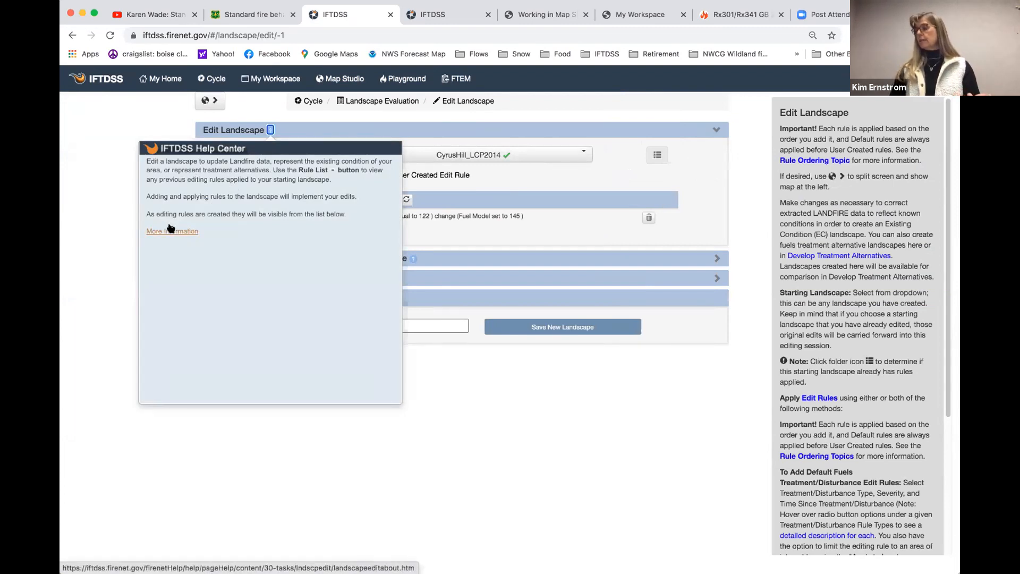
pyautogui.click(109, 131)
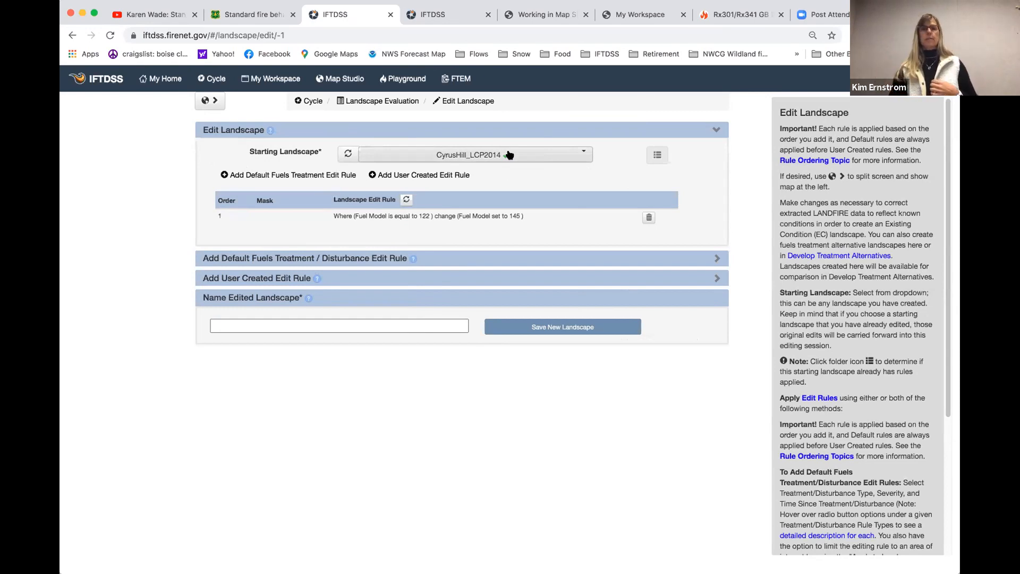
pyautogui.click(261, 260)
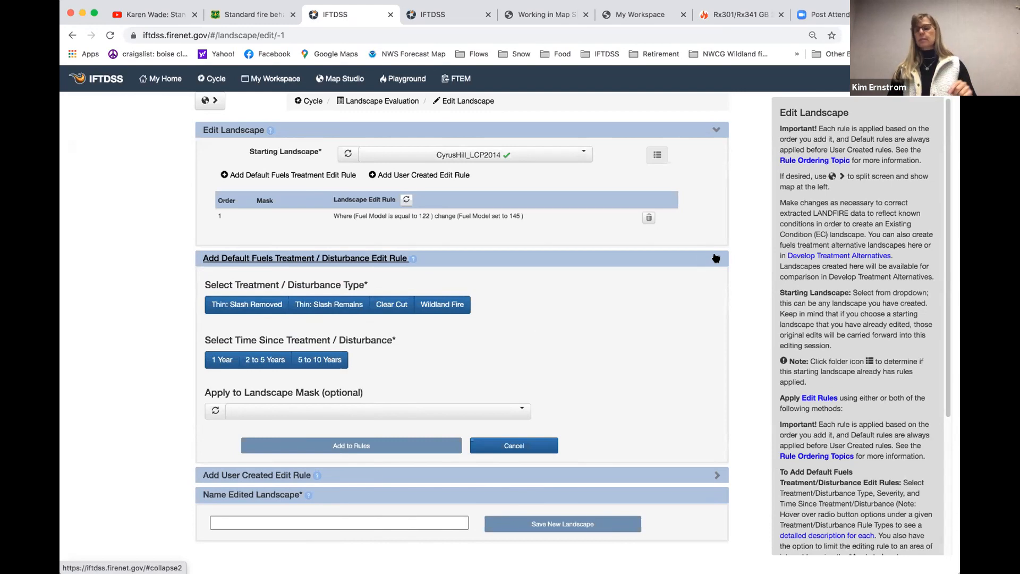
pyautogui.click(716, 259)
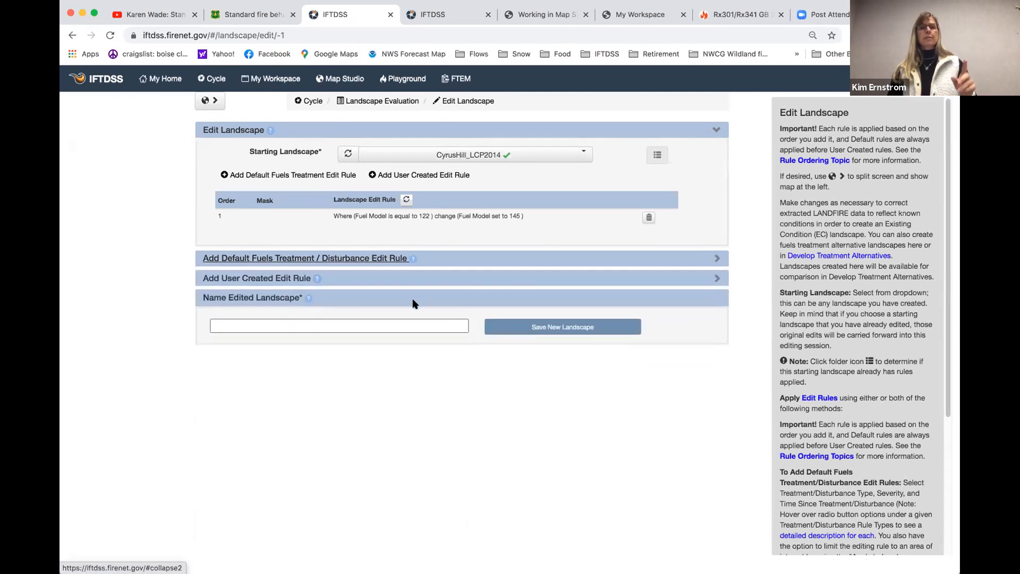
# Start a user created edit rule with the condition that Fuel Model is equal to 121 (GS1)
pyautogui.click(276, 281)
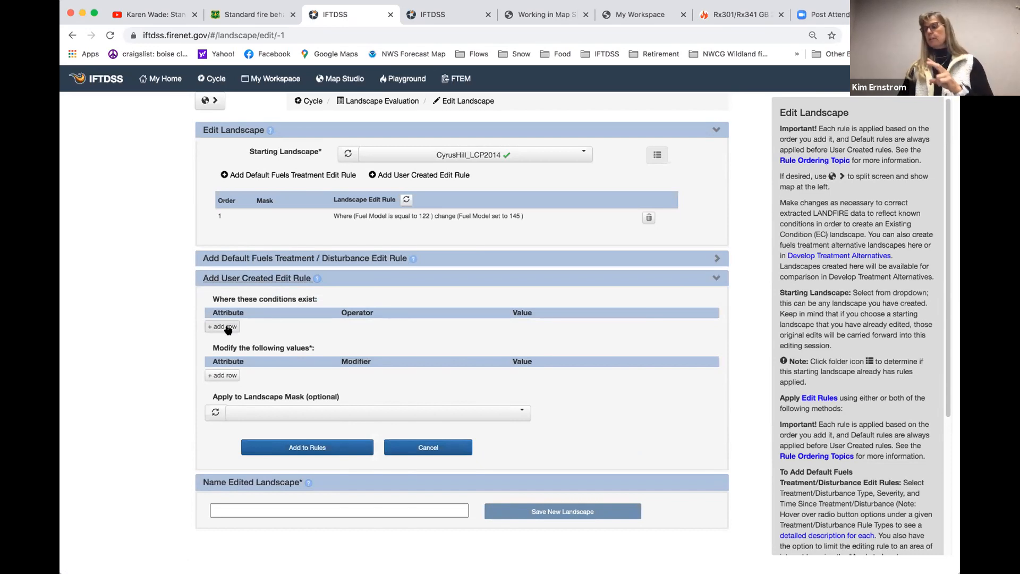
pyautogui.click(227, 328)
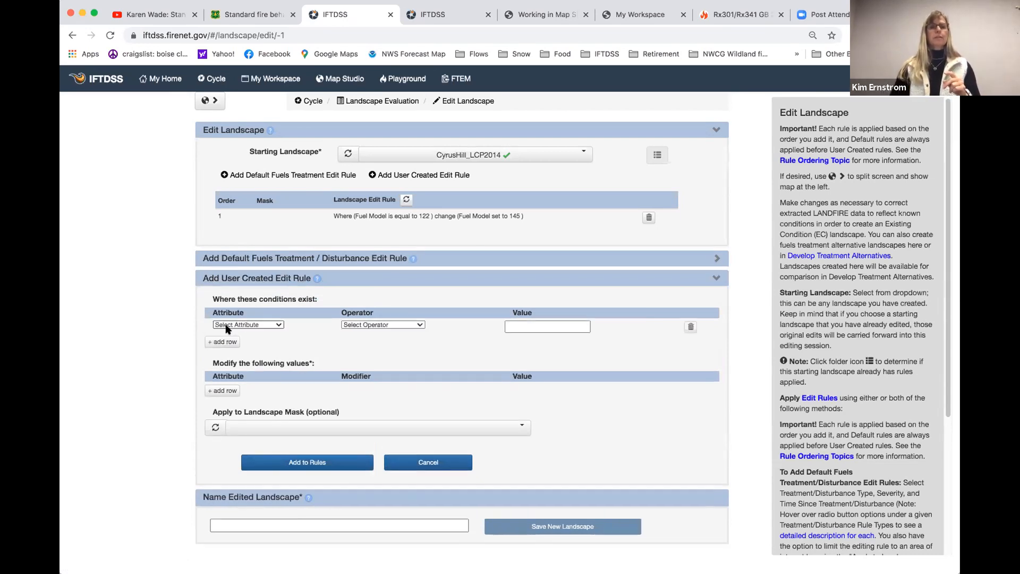
pyautogui.click(253, 325)
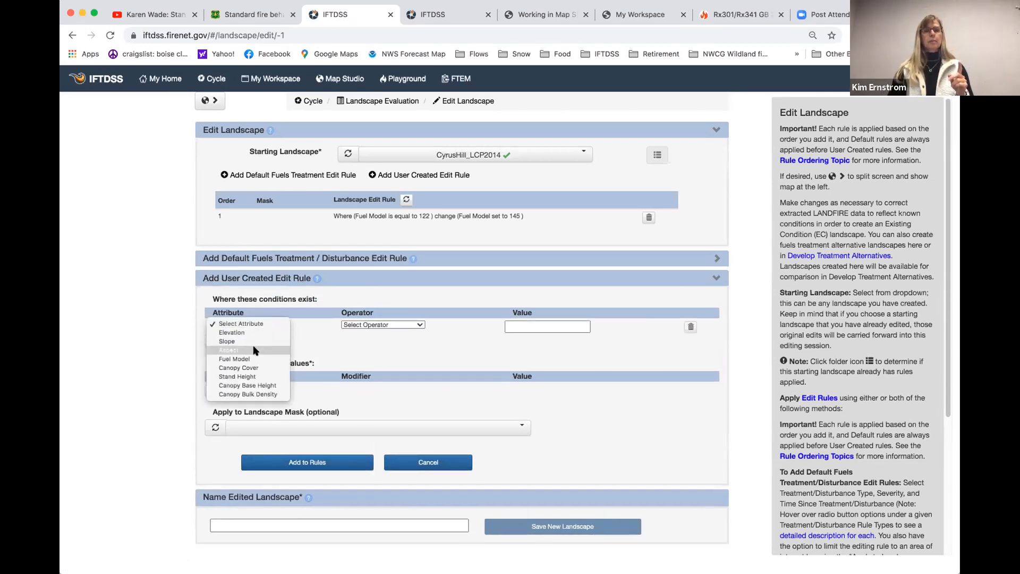
pyautogui.click(256, 364)
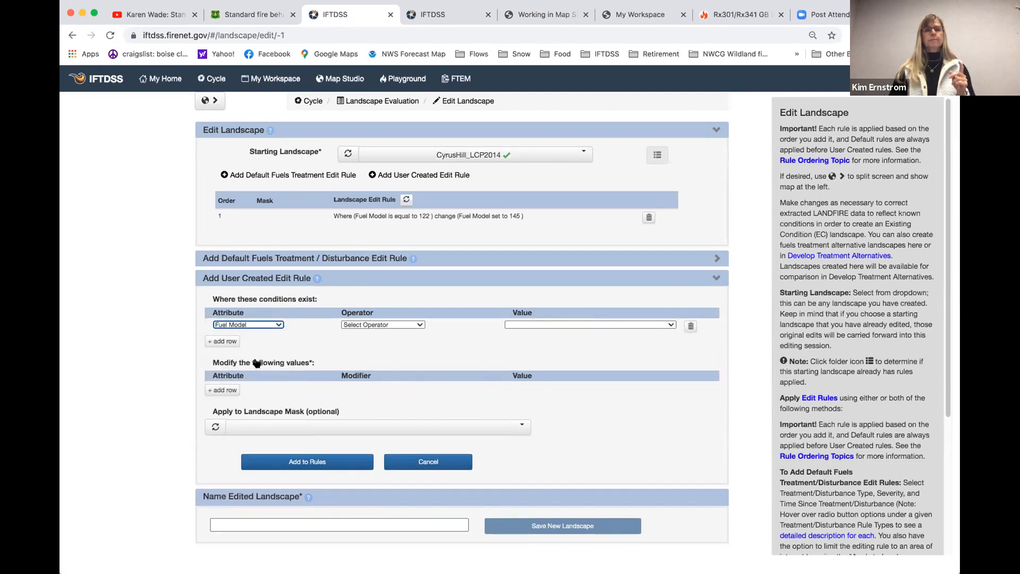
pyautogui.click(395, 325)
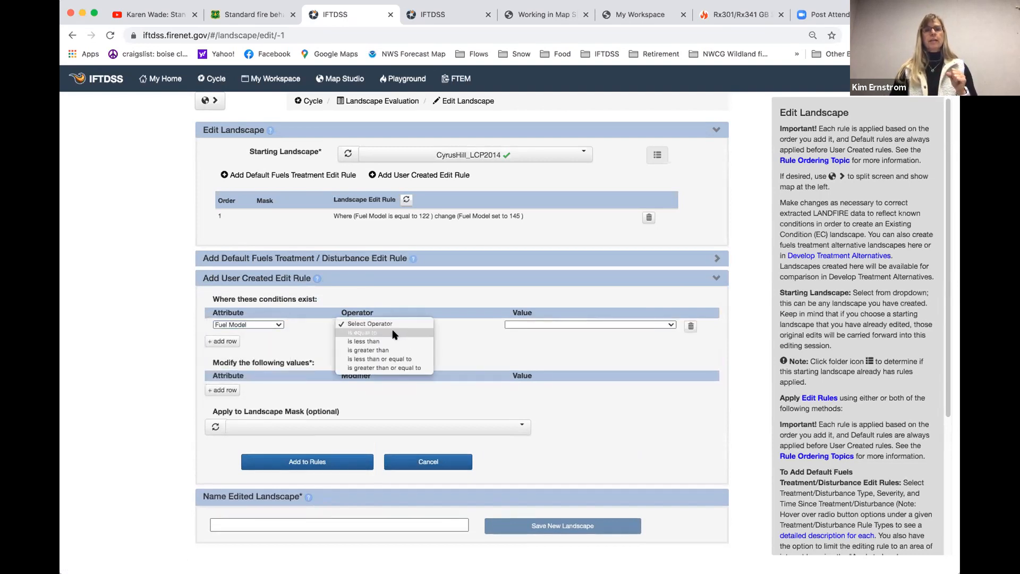
pyautogui.click(410, 333)
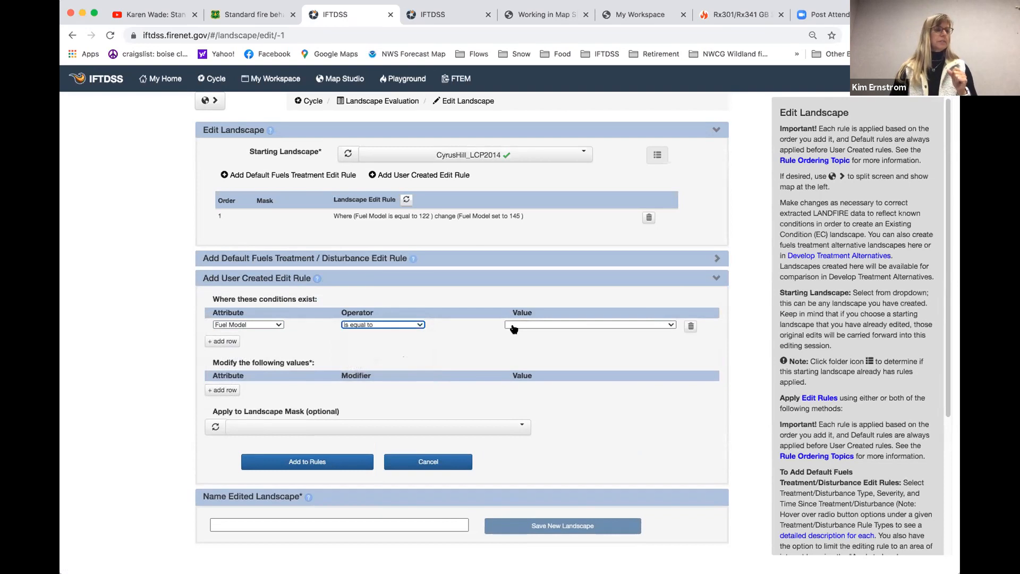
pyautogui.click(542, 324)
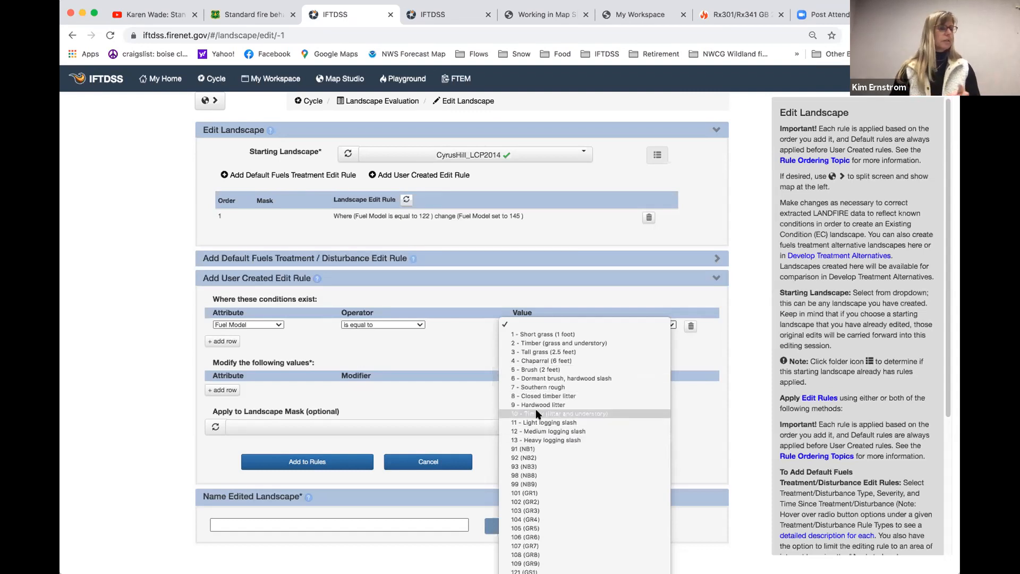
pyautogui.scroll(-4, 535, 414)
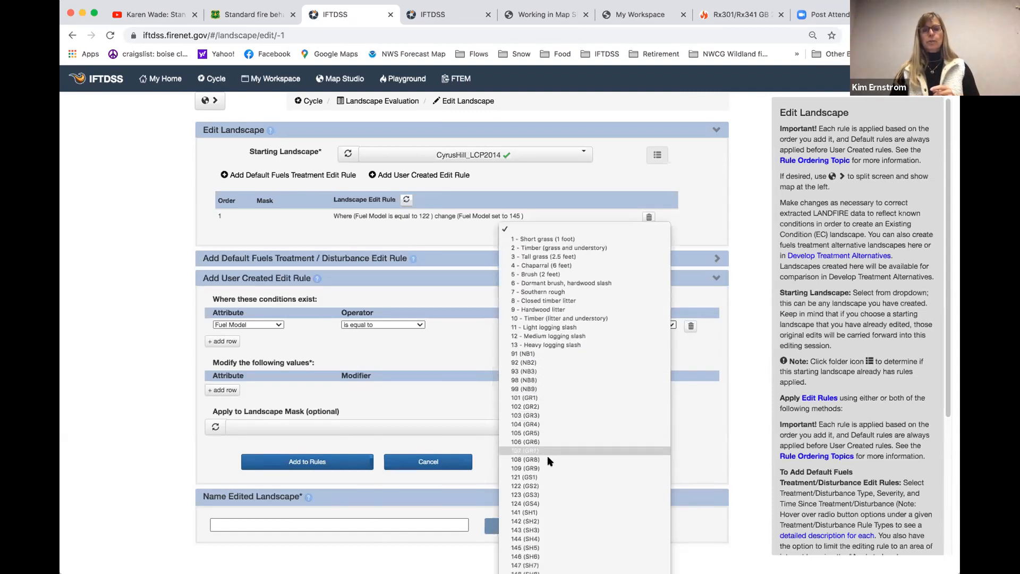
pyautogui.click(543, 479)
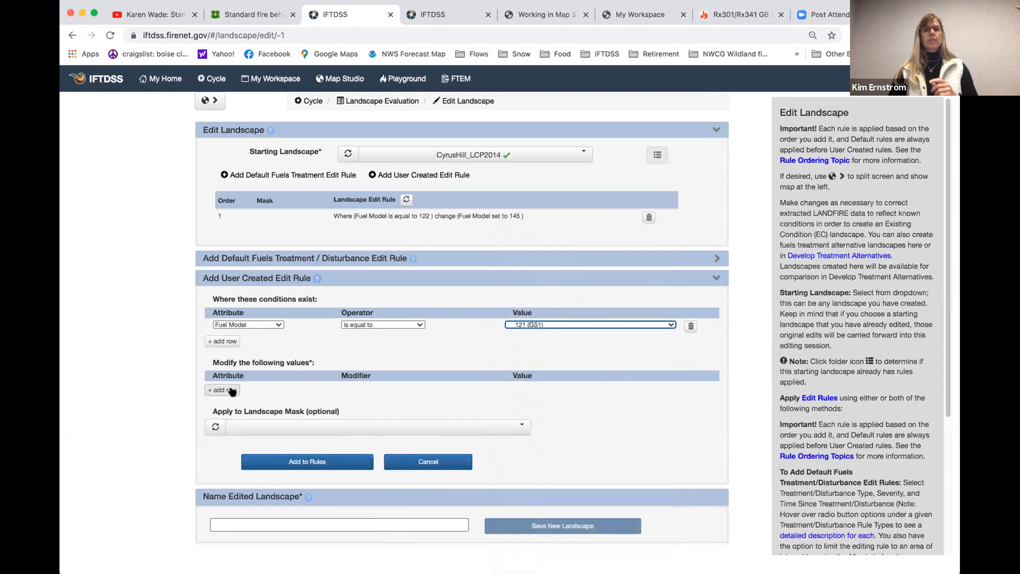
# Make the rule set Fuel Model to 102 (GR2) and add it to the landscape edit rules
pyautogui.click(230, 390)
pyautogui.click(233, 389)
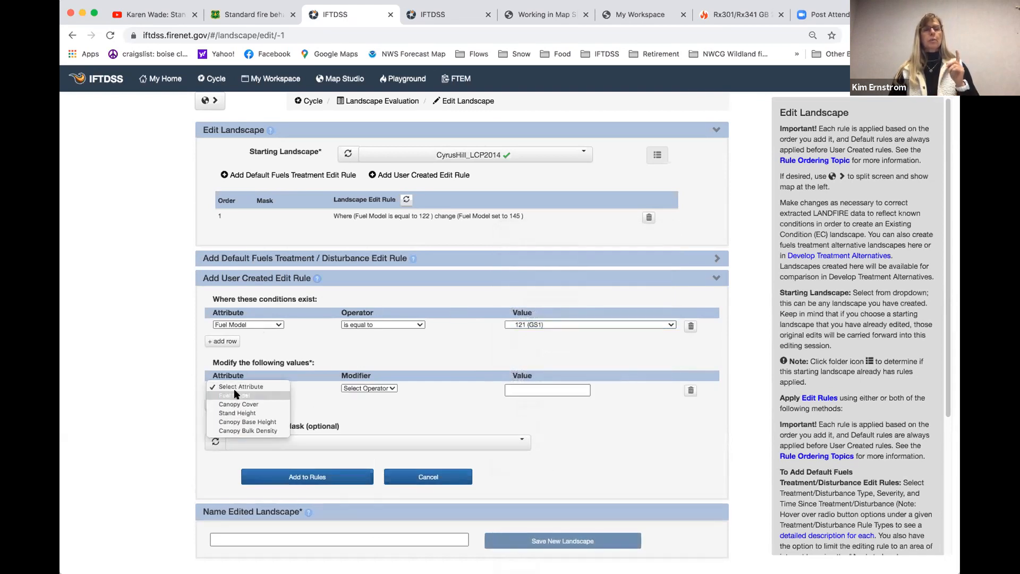
pyautogui.click(235, 395)
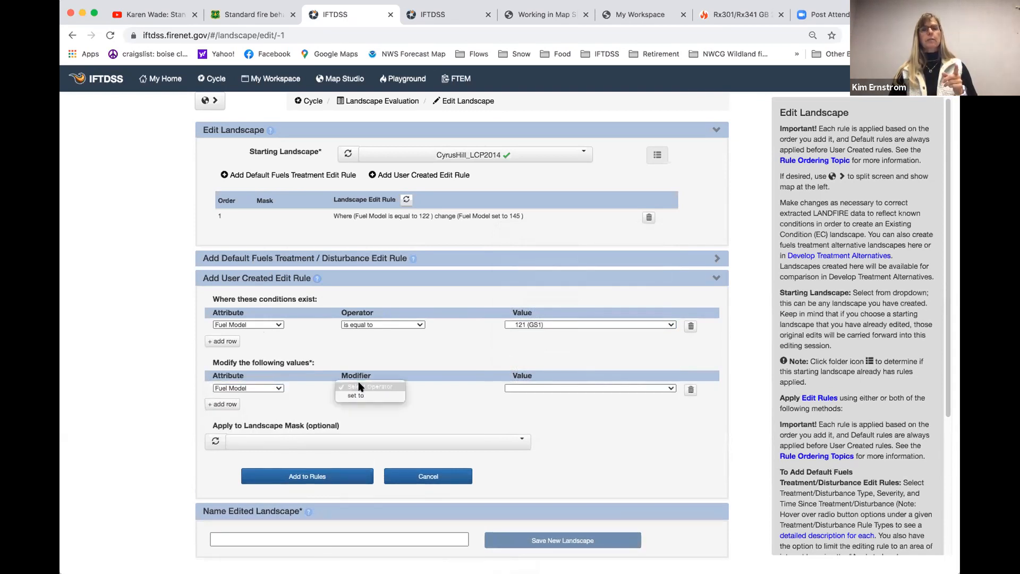
pyautogui.click(361, 389)
pyautogui.click(360, 395)
pyautogui.click(554, 388)
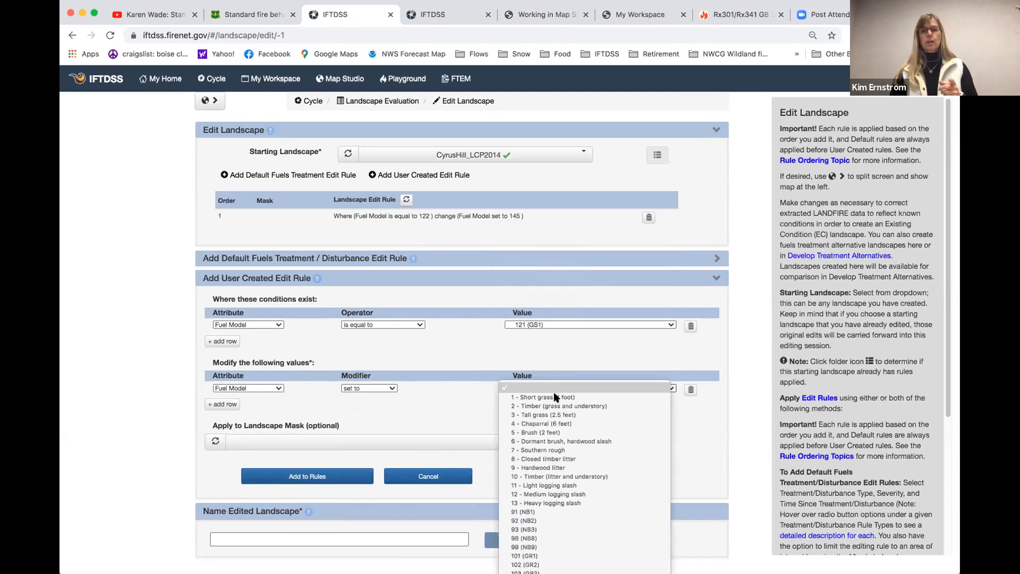
pyautogui.scroll(-2, 569, 468)
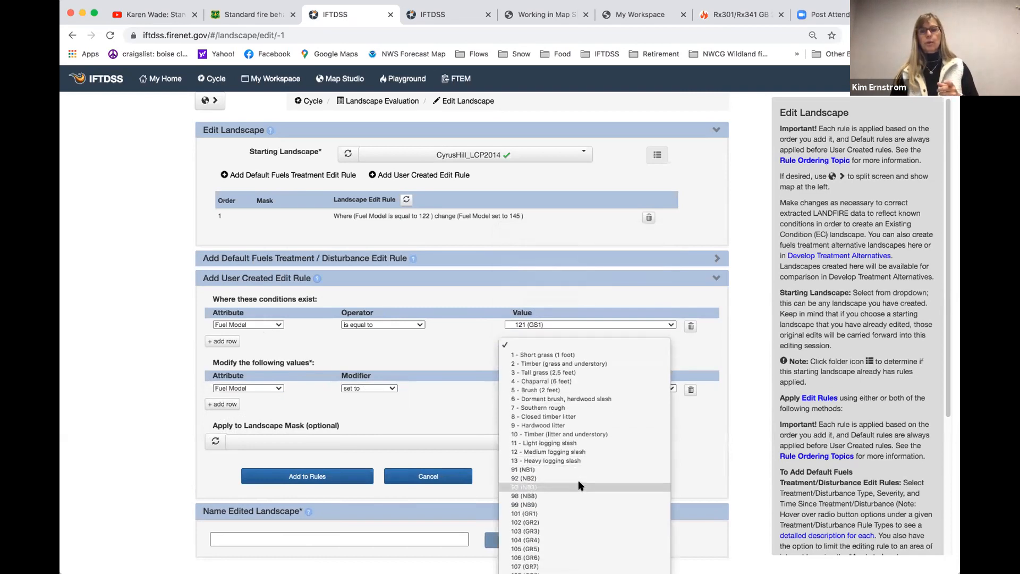
pyautogui.click(569, 522)
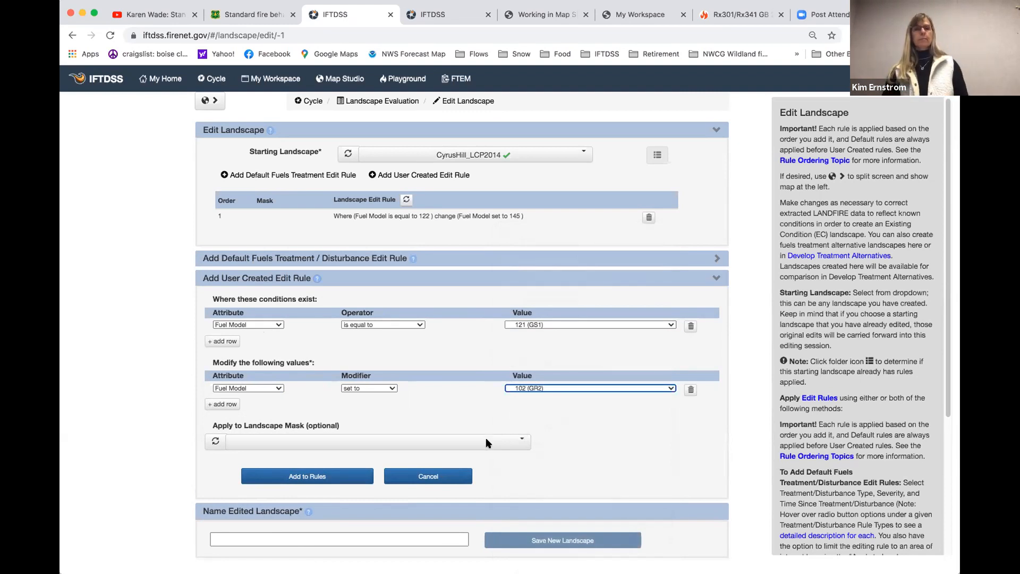
pyautogui.click(318, 475)
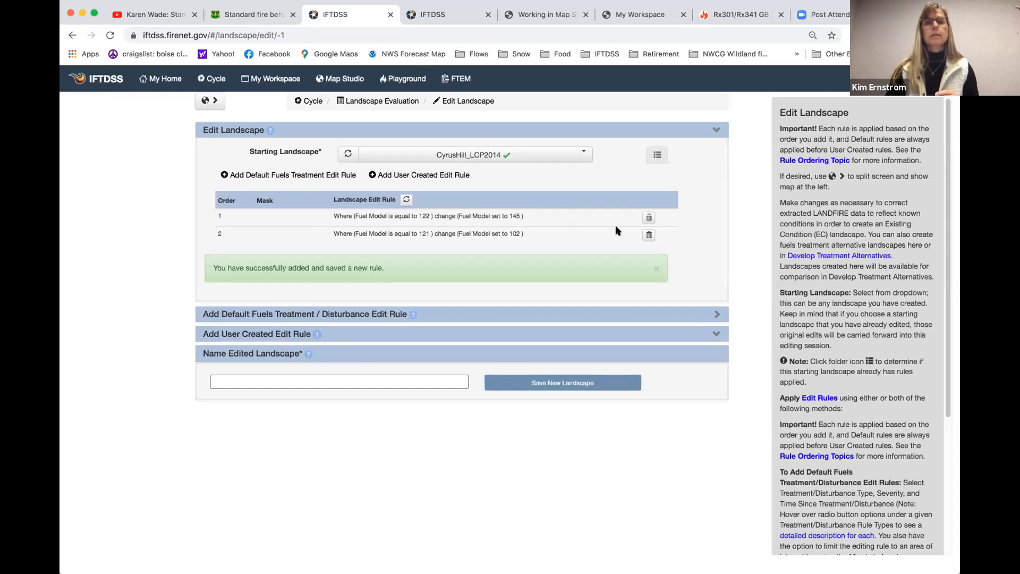
# Delete the existing landscape edit rule that changes fuel model 122 to 145
pyautogui.click(648, 217)
pyautogui.click(609, 172)
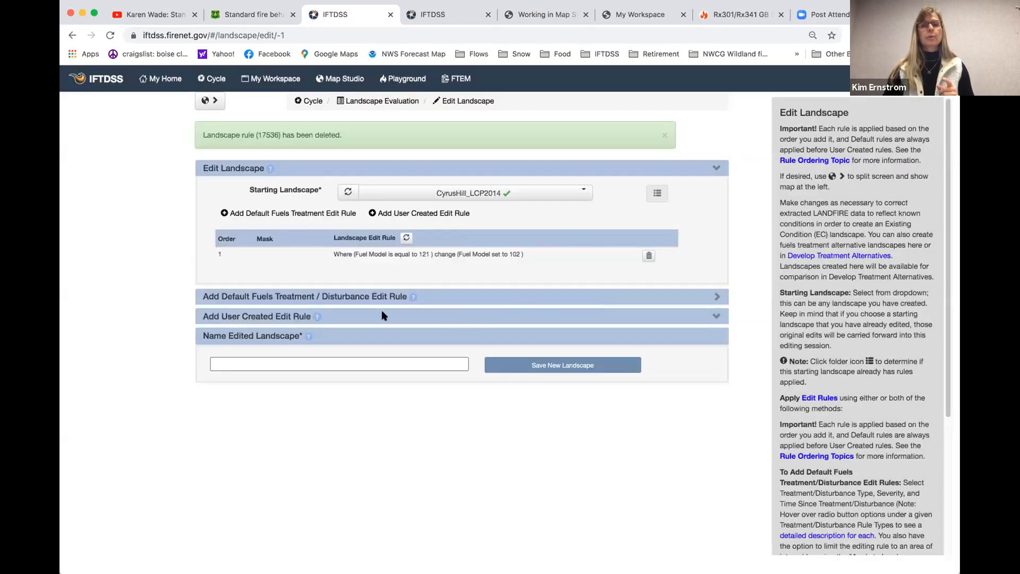
# Start another user created edit rule with a single condition that Fuel Model is equal to 122 (GS2)
pyautogui.click(285, 318)
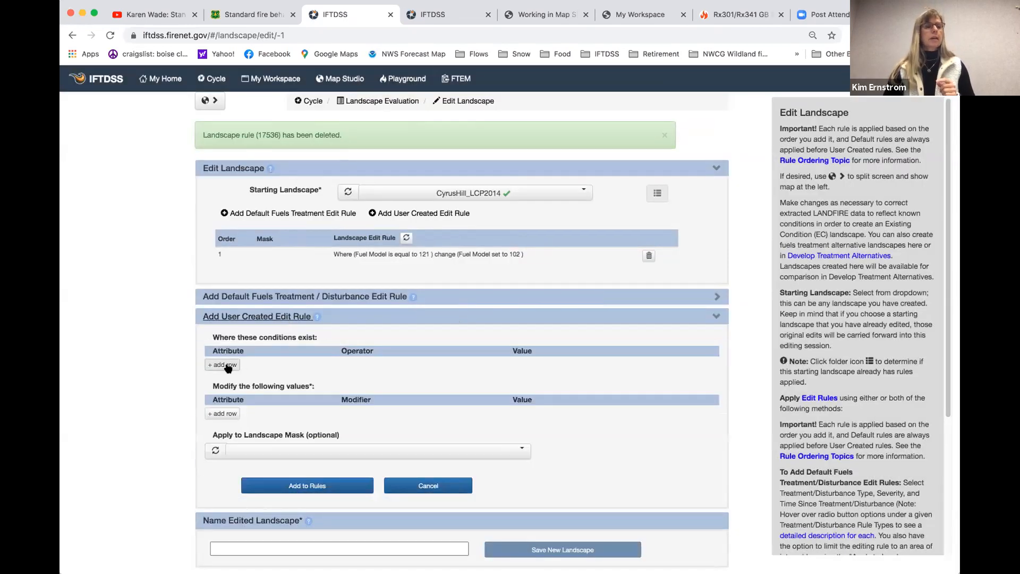
pyautogui.click(226, 327)
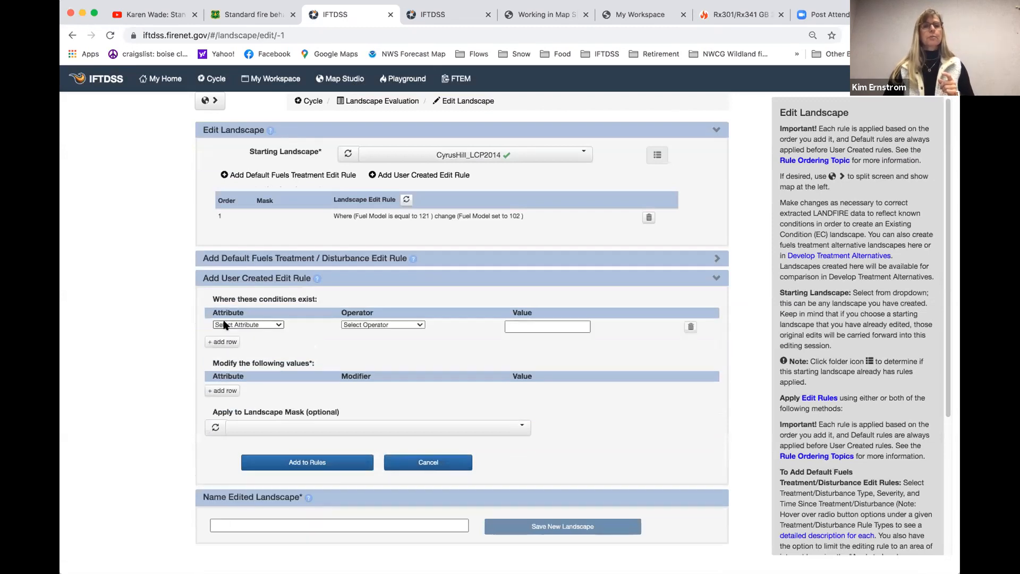
pyautogui.click(223, 342)
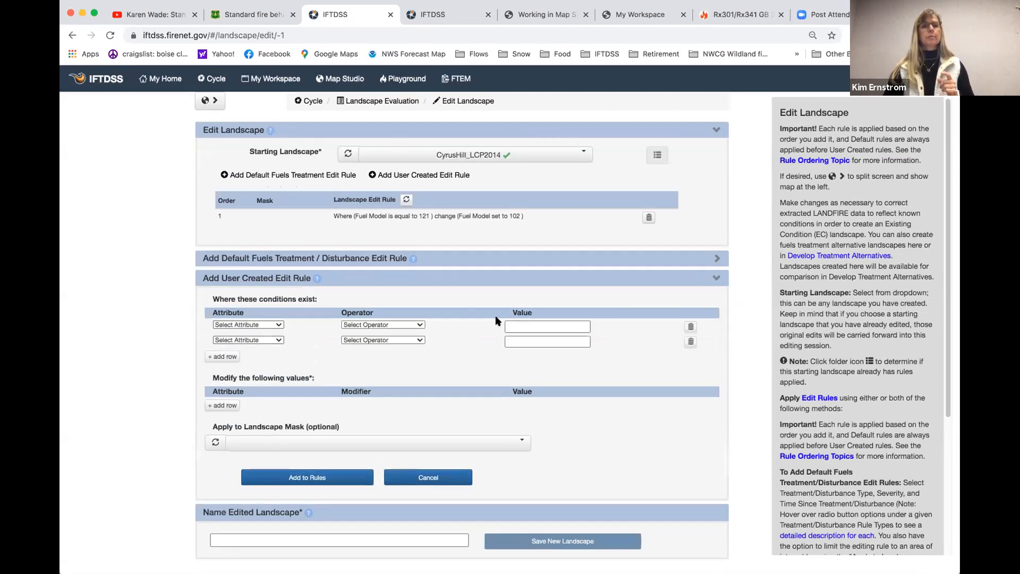
pyautogui.click(691, 342)
pyautogui.click(257, 325)
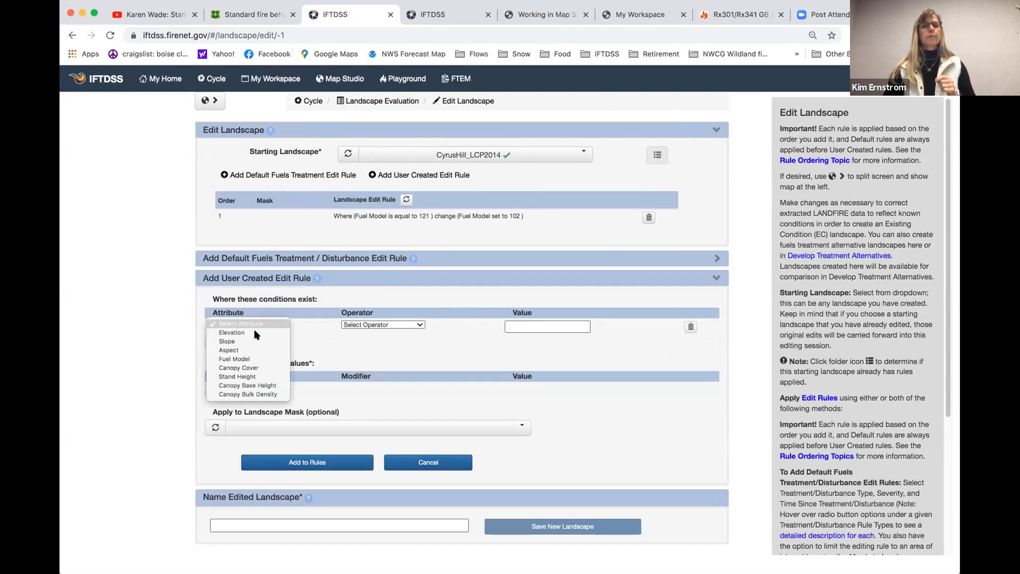
pyautogui.click(258, 359)
pyautogui.click(360, 324)
pyautogui.click(362, 333)
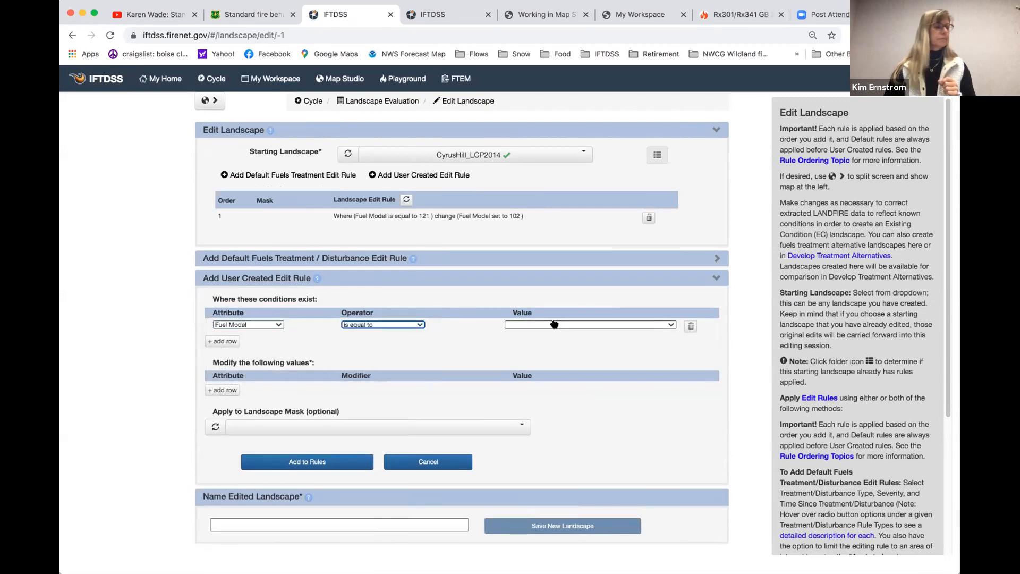
pyautogui.click(556, 324)
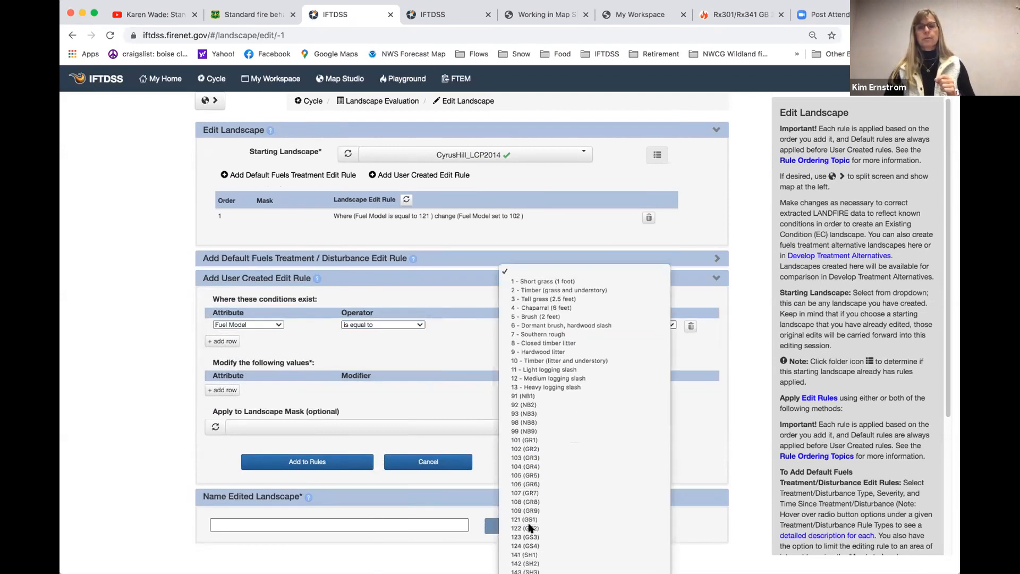
pyautogui.click(532, 528)
# Make the rule set Fuel Model to 145 (SH5) and add it to the landscape edit rules
pyautogui.click(226, 389)
pyautogui.click(237, 387)
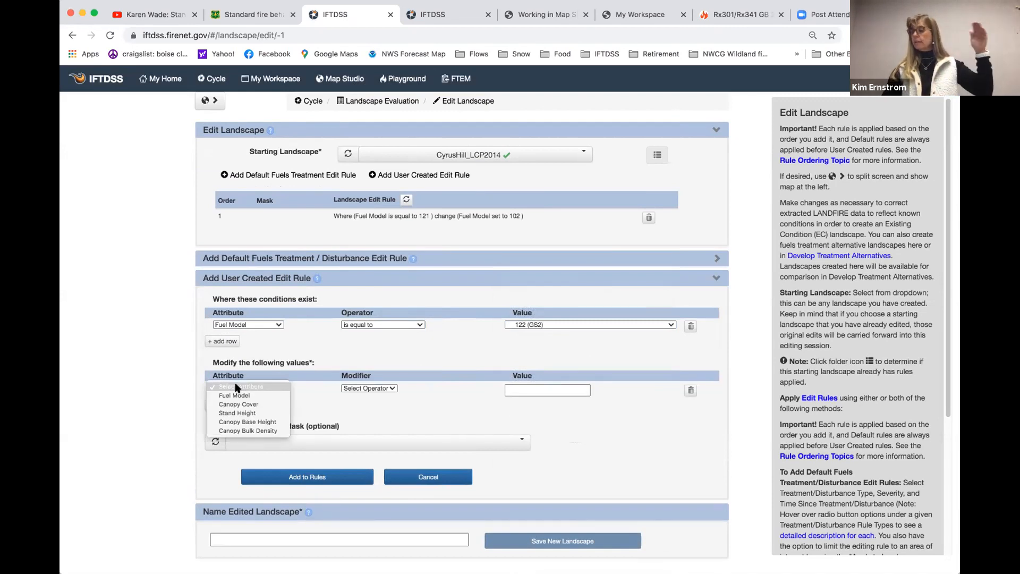
pyautogui.click(235, 396)
pyautogui.click(368, 389)
pyautogui.click(365, 395)
pyautogui.click(557, 388)
pyautogui.scroll(-4, 568, 497)
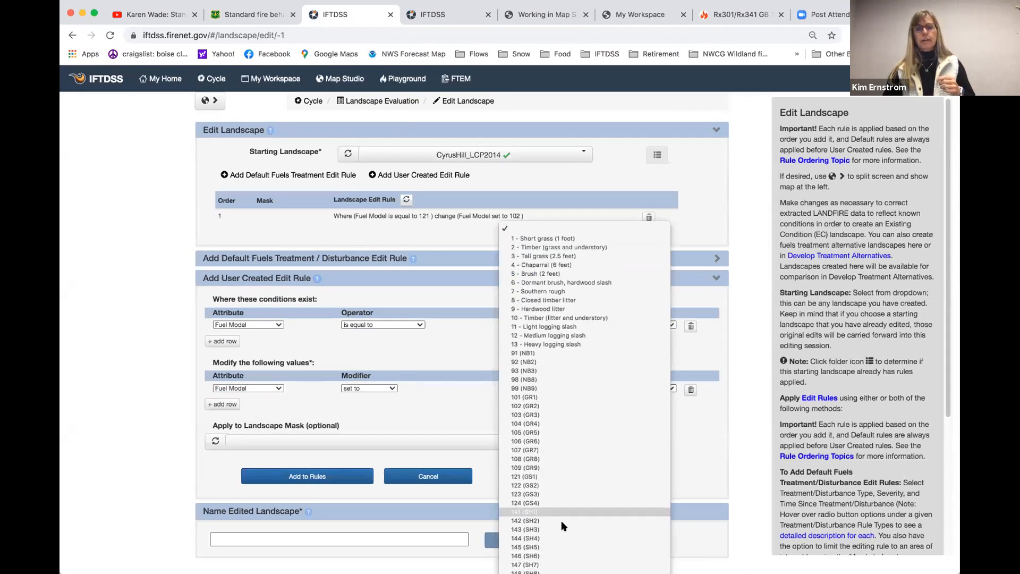
pyautogui.click(601, 547)
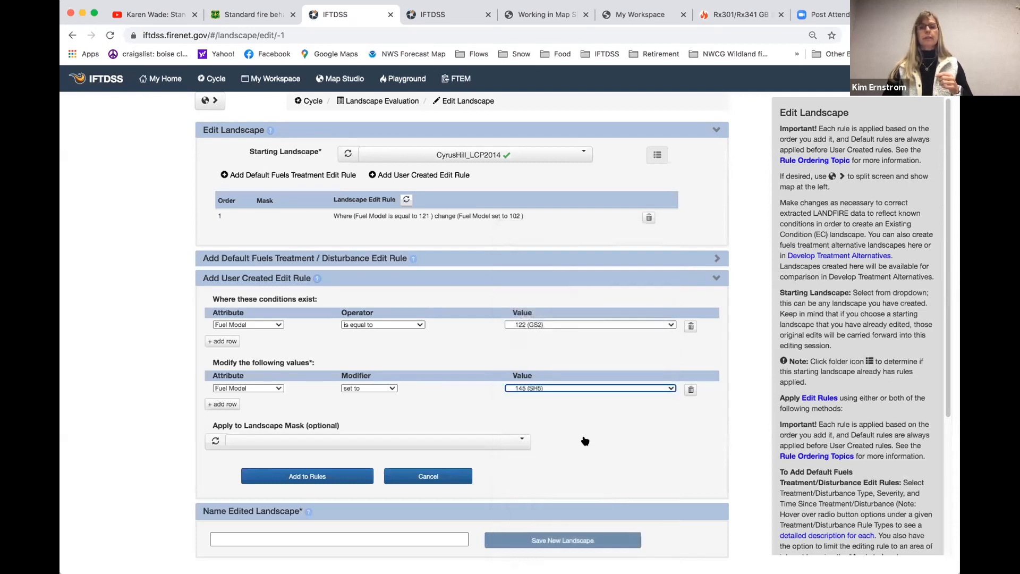
pyautogui.click(305, 476)
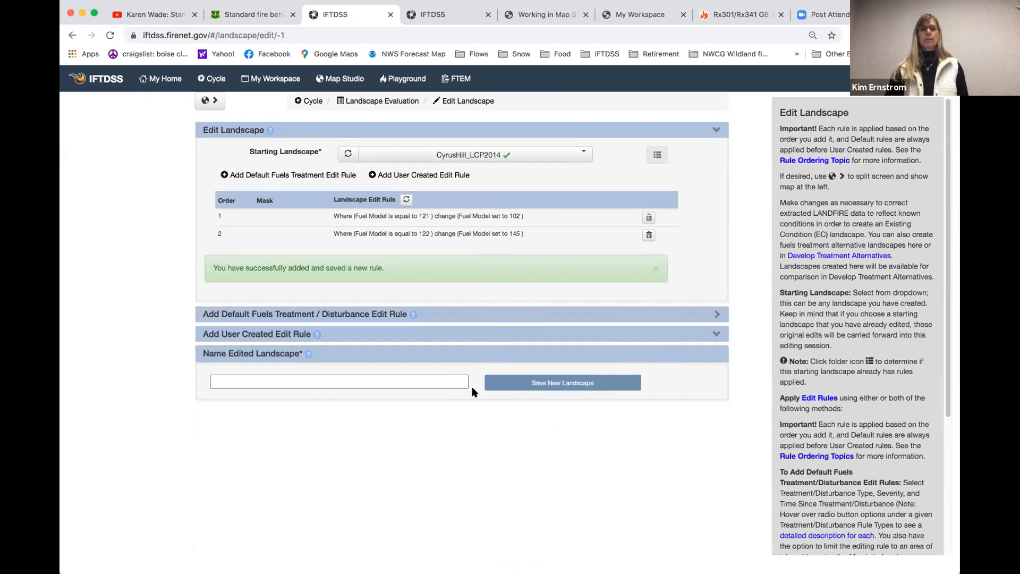
# Name the edited landscape CyrusRX2014_SH5_GR2
pyautogui.click(281, 383)
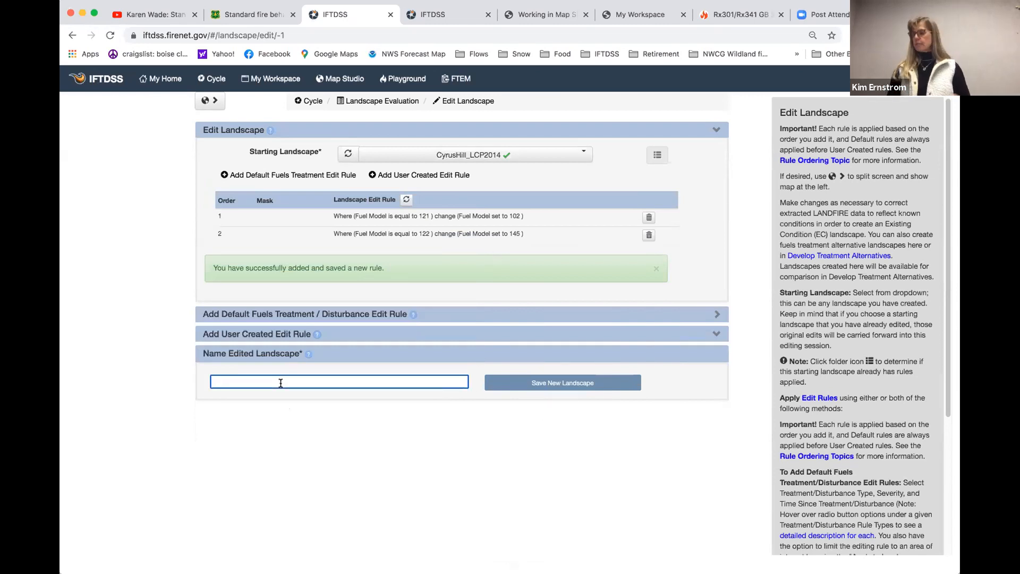
pyautogui.write('C')
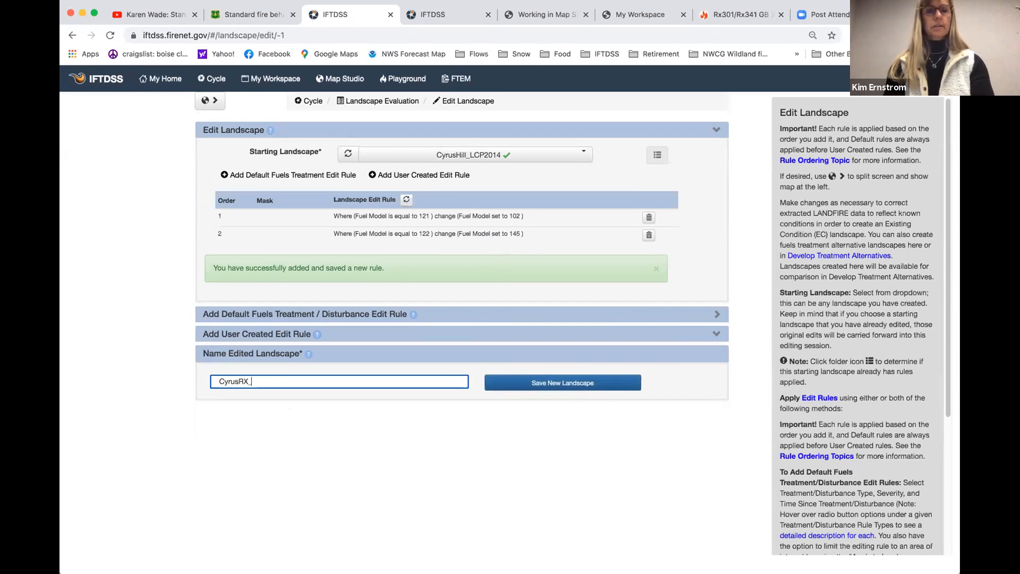
pyautogui.write('yrusRX2014_SH5_GR2')
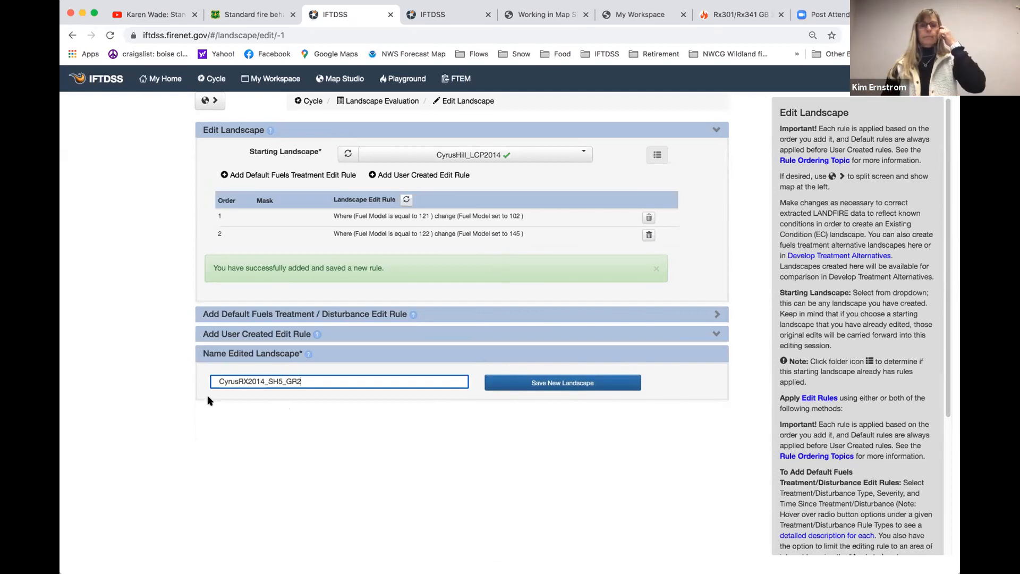
pyautogui.click(568, 386)
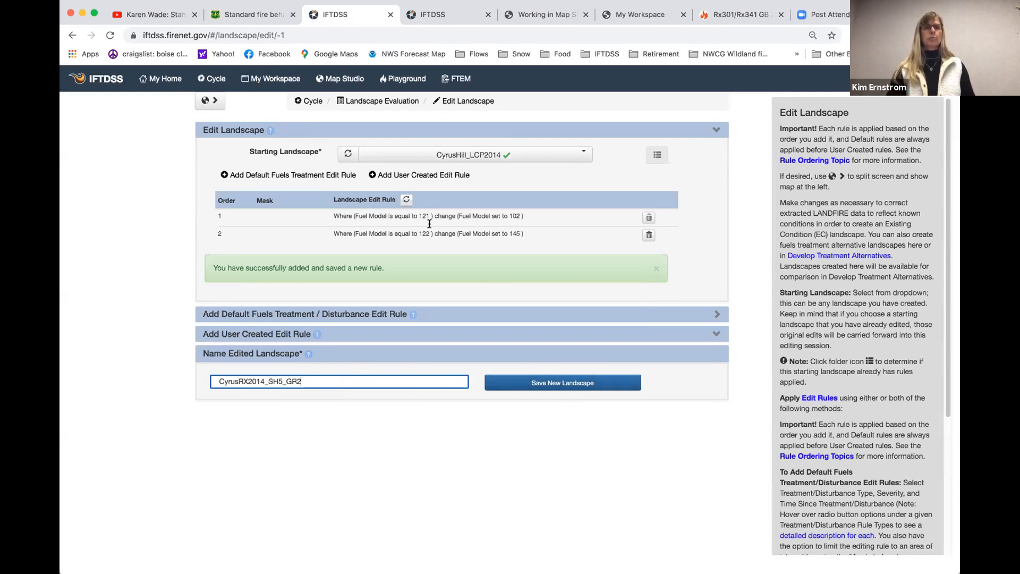
# Show only the landscape files in the Cyrus Hill RXCourse 2021 folder of My Workspace
pyautogui.click(256, 80)
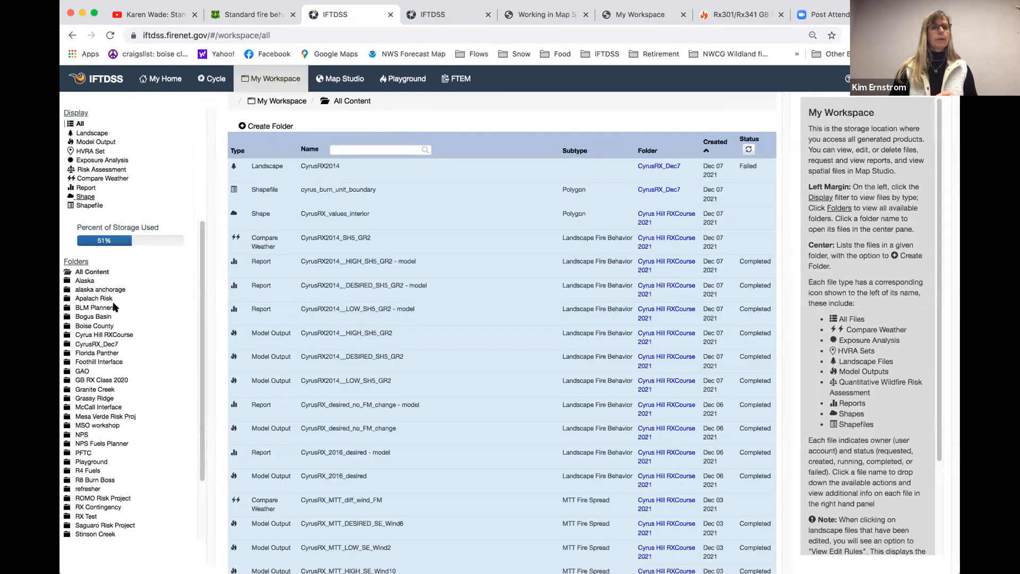
pyautogui.click(95, 134)
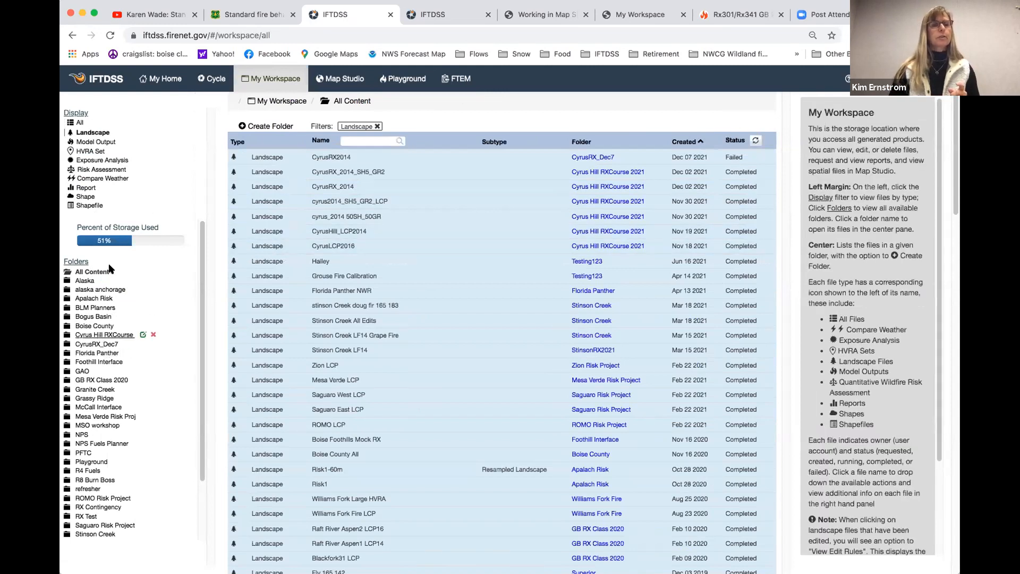
pyautogui.click(104, 334)
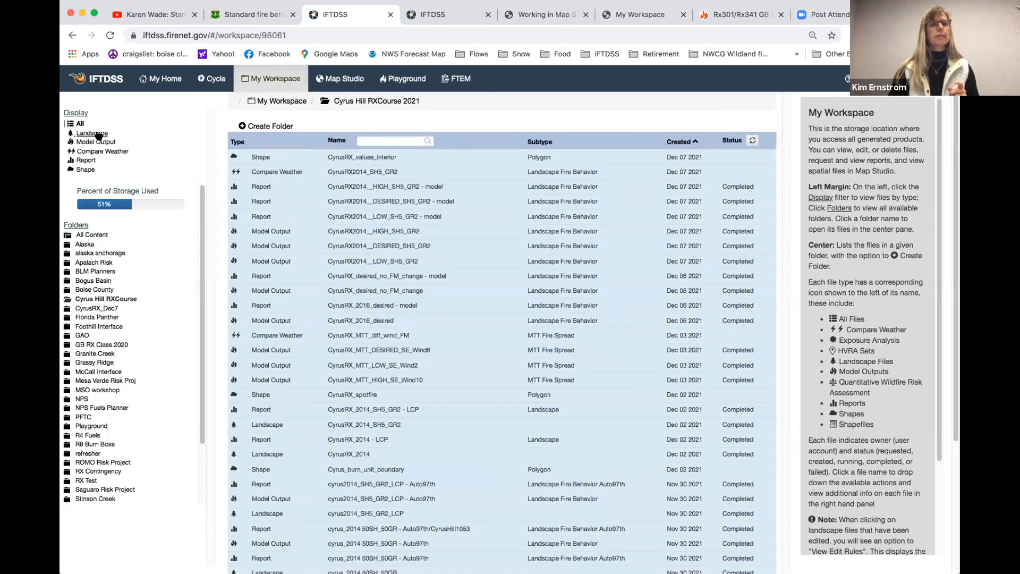
pyautogui.click(97, 133)
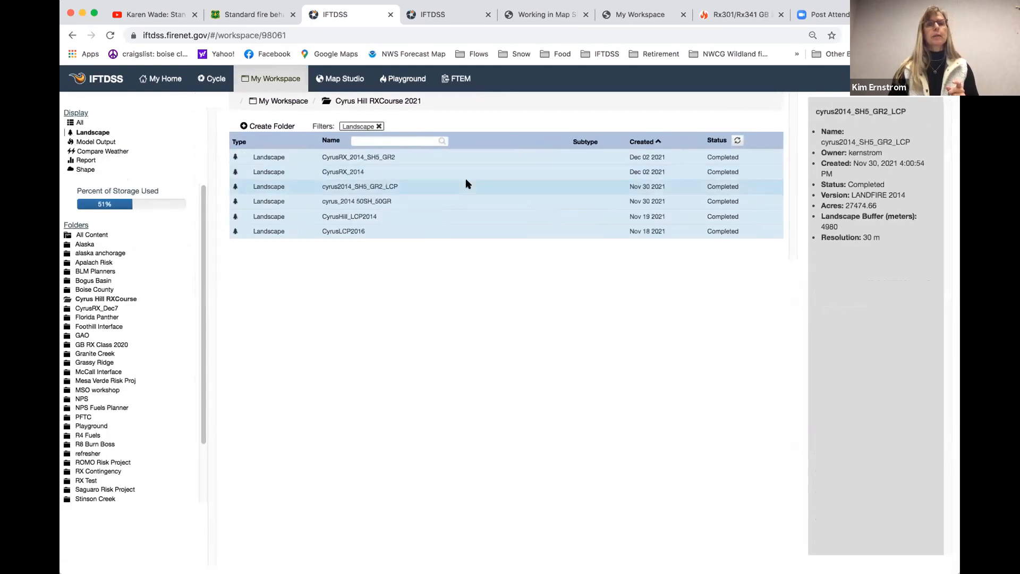
# Check the report request options of the cyrus2014_SH5_GR2_LCP landscape, and view its Fuel Model layer and legend on the map
pyautogui.click(372, 186)
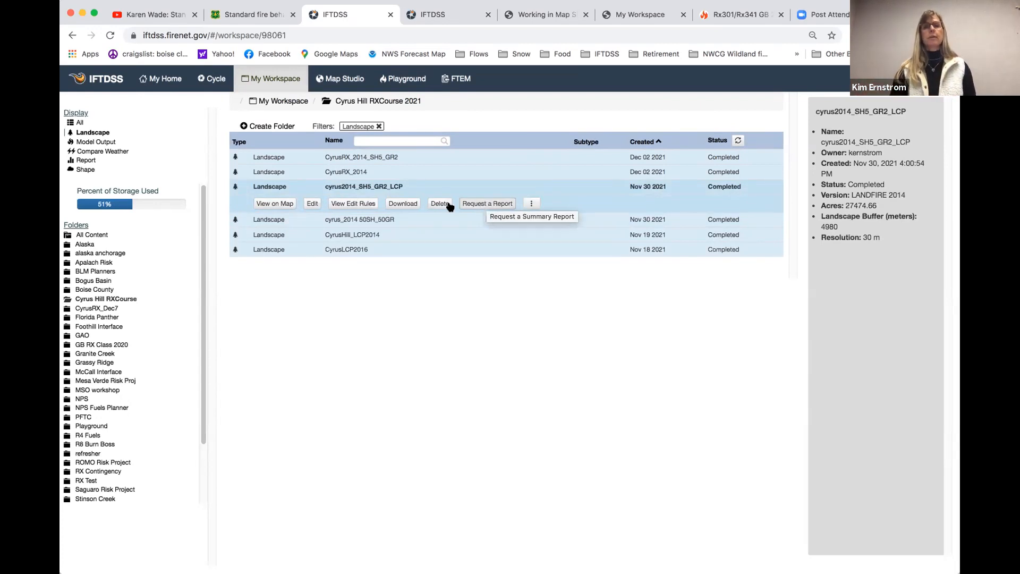
pyautogui.click(474, 204)
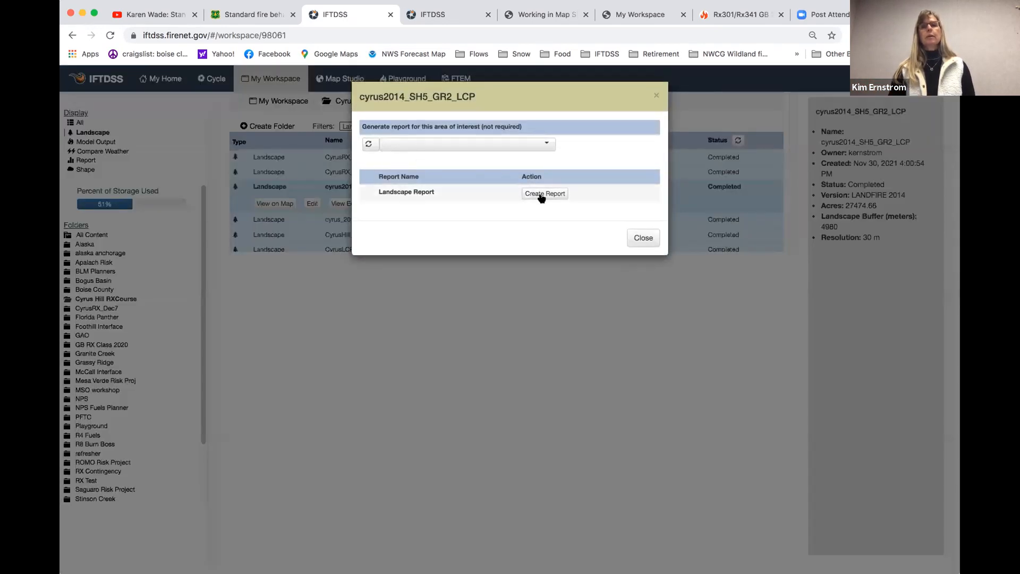
pyautogui.click(641, 238)
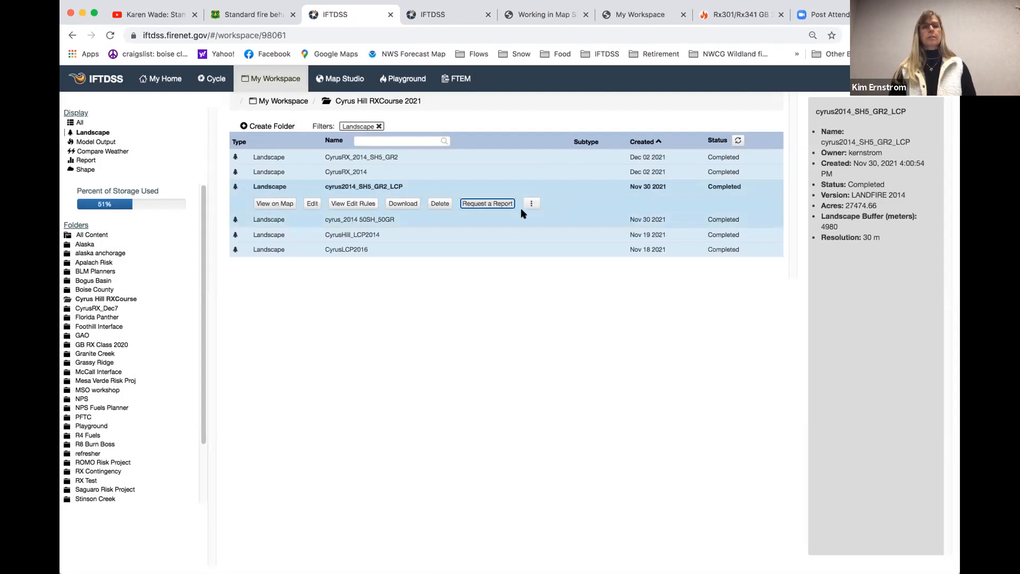
pyautogui.click(267, 205)
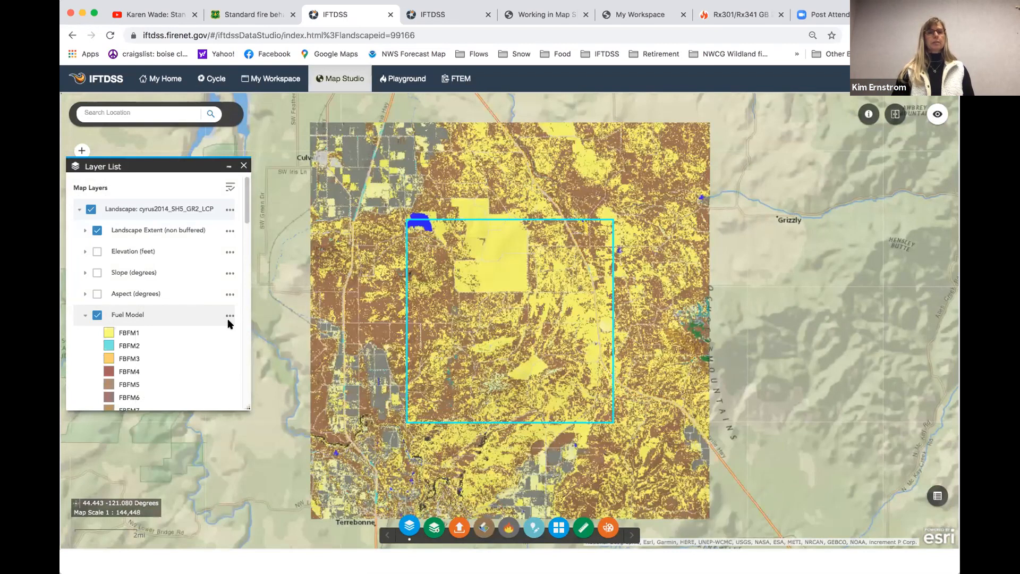
pyautogui.moveTo(248, 212); pyautogui.dragTo(247, 235)
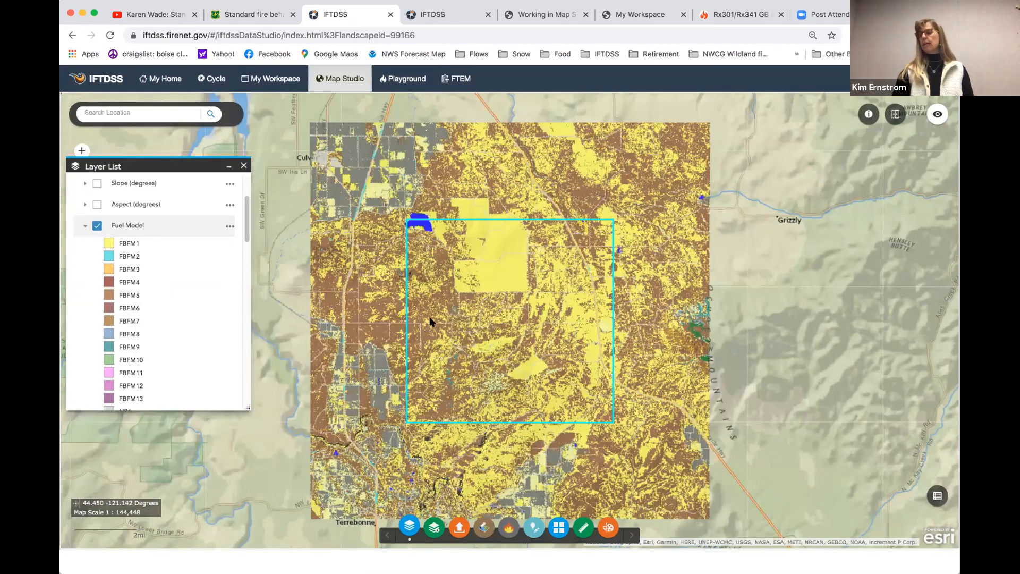
# Open the CyrusRX_2014_SH5_GR2 - LCP landscape report from the Cyrus Hill RXCourse 2021 folder's reports
pyautogui.click(260, 78)
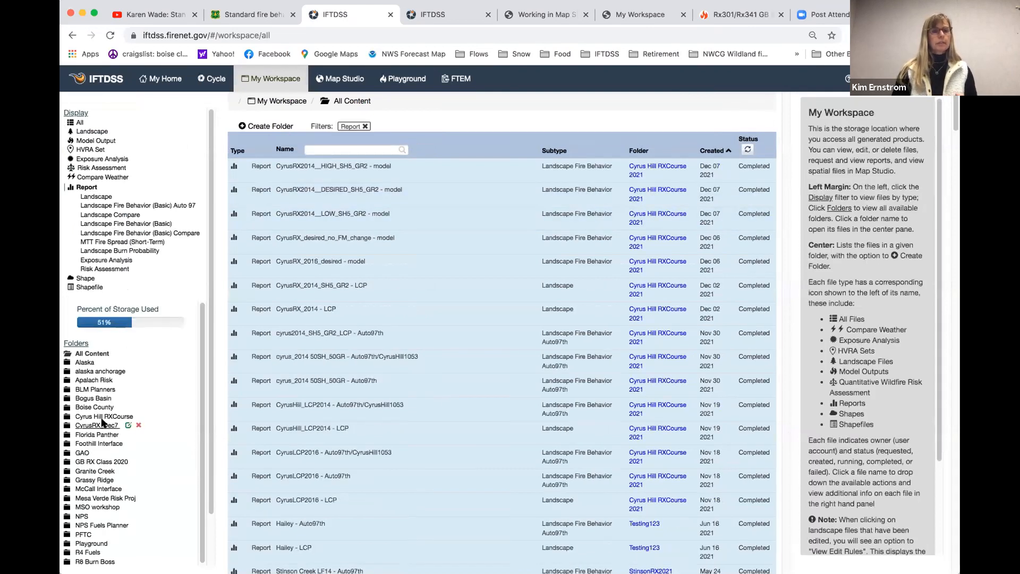
pyautogui.click(100, 416)
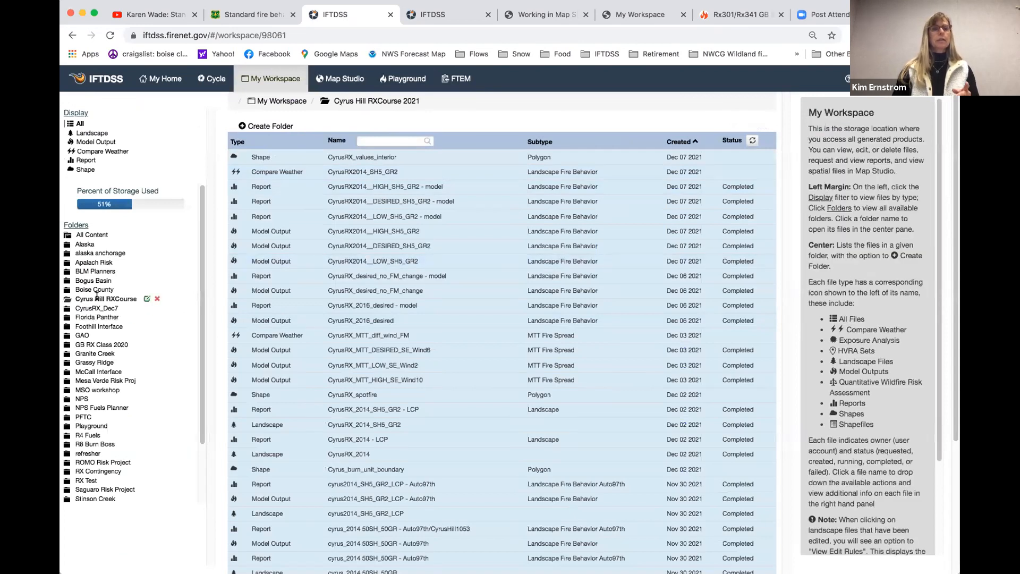
pyautogui.click(101, 160)
pyautogui.moveTo(532, 240)
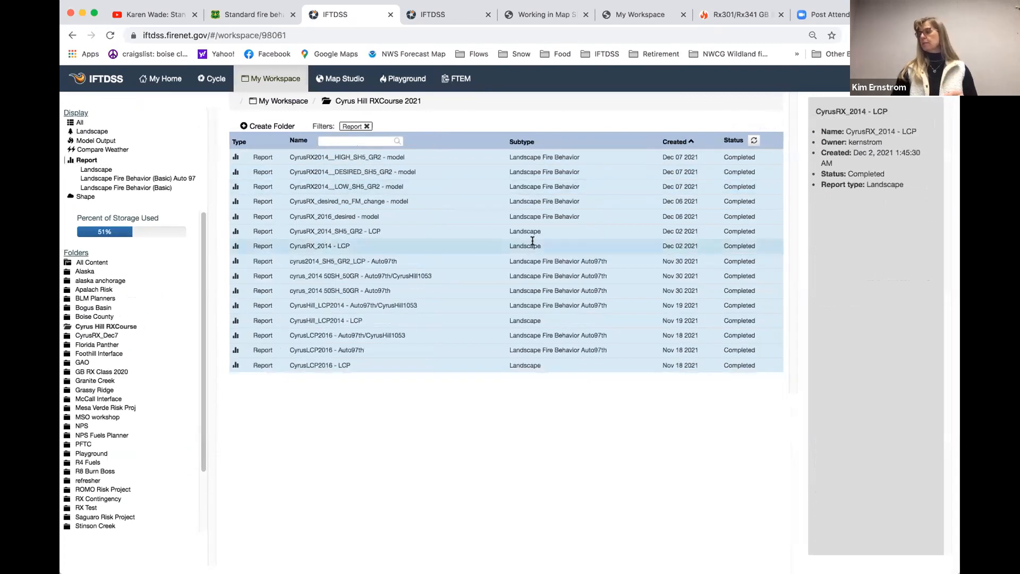
pyautogui.click(358, 227)
pyautogui.click(279, 248)
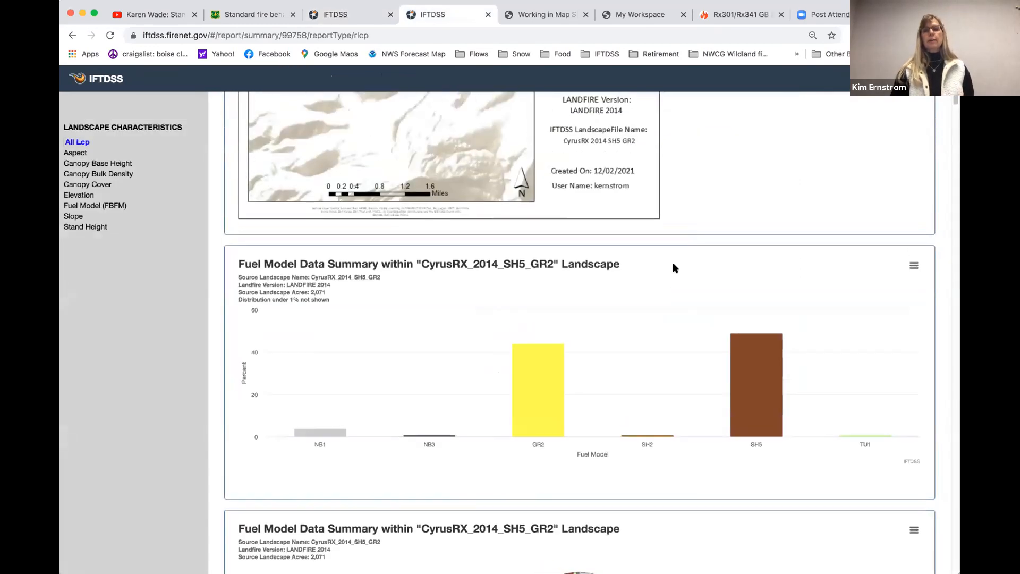
# Examine the report's fuel model map and the GR2 and SH5 percentages in the Fuel Model Data Summary chart
pyautogui.scroll(4, 673, 262)
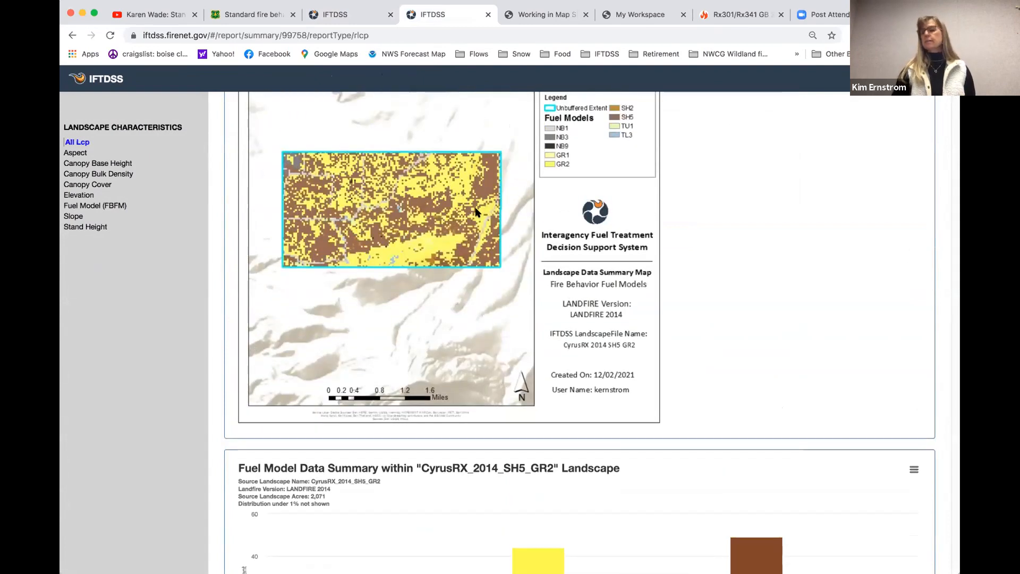
pyautogui.scroll(-5, 606, 267)
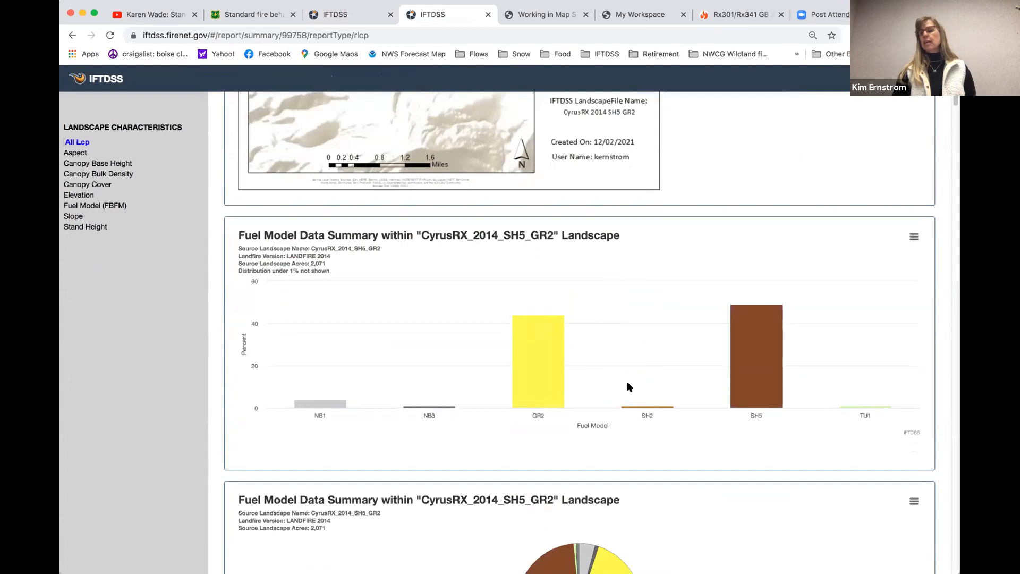
pyautogui.moveTo(521, 343)
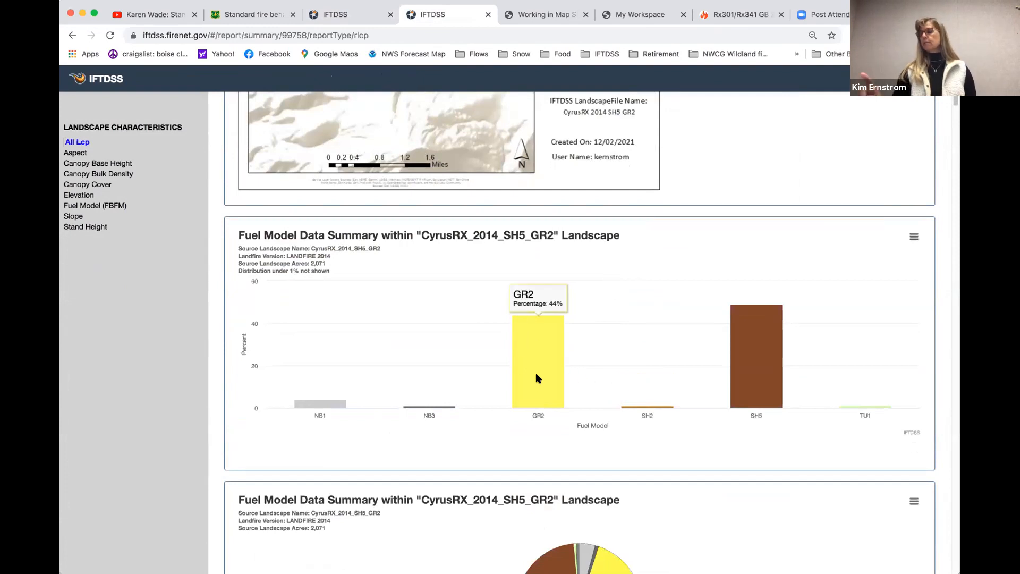
pyautogui.moveTo(762, 343)
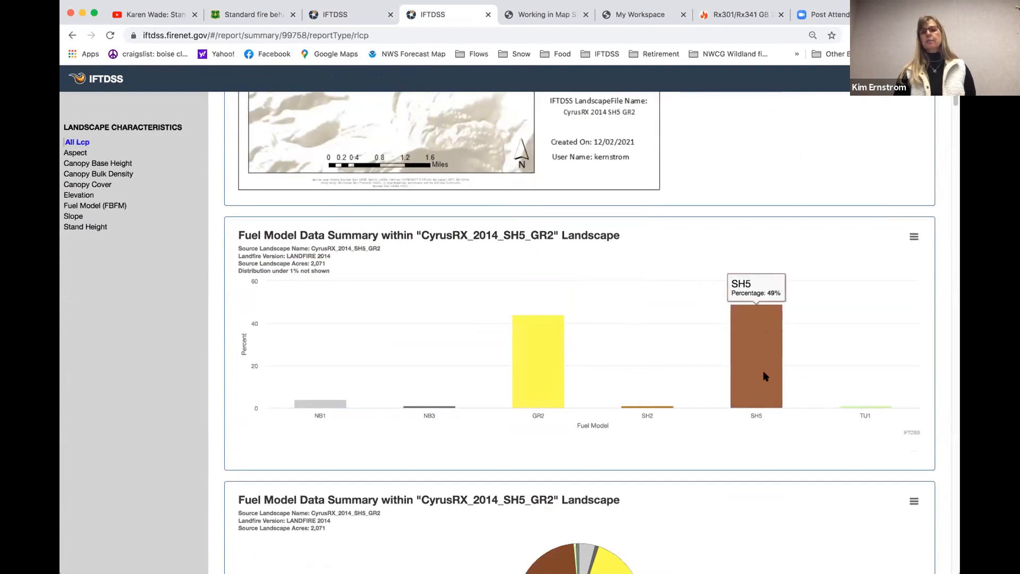